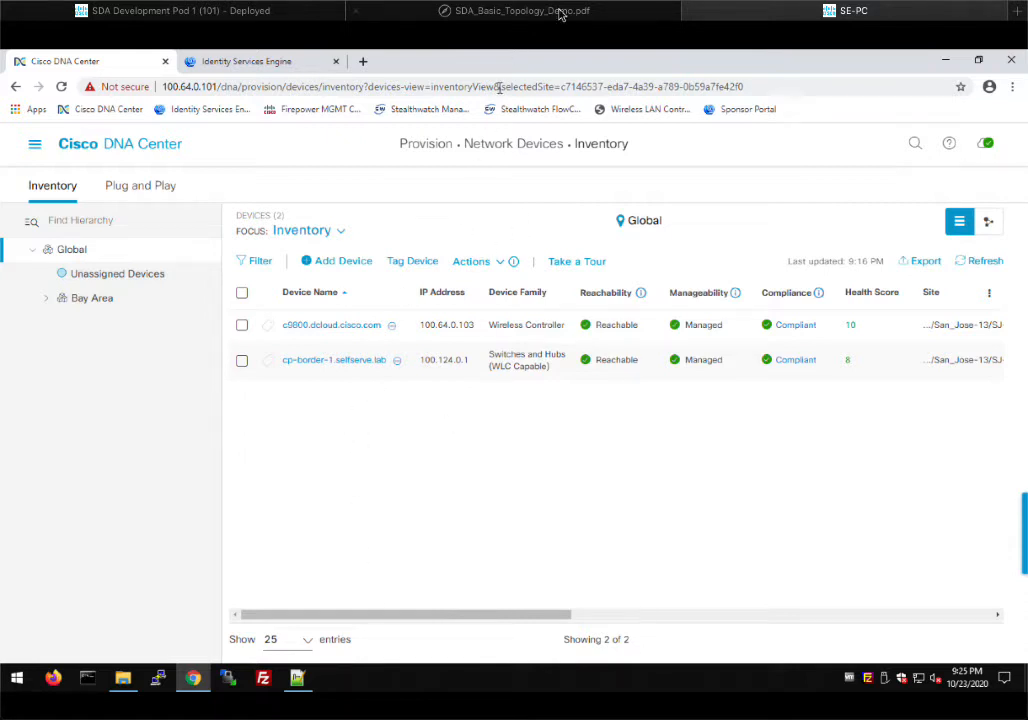
# Look at the network topology diagram, then return to the Cisco DNA Center session
pyautogui.moveTo(540, 17)
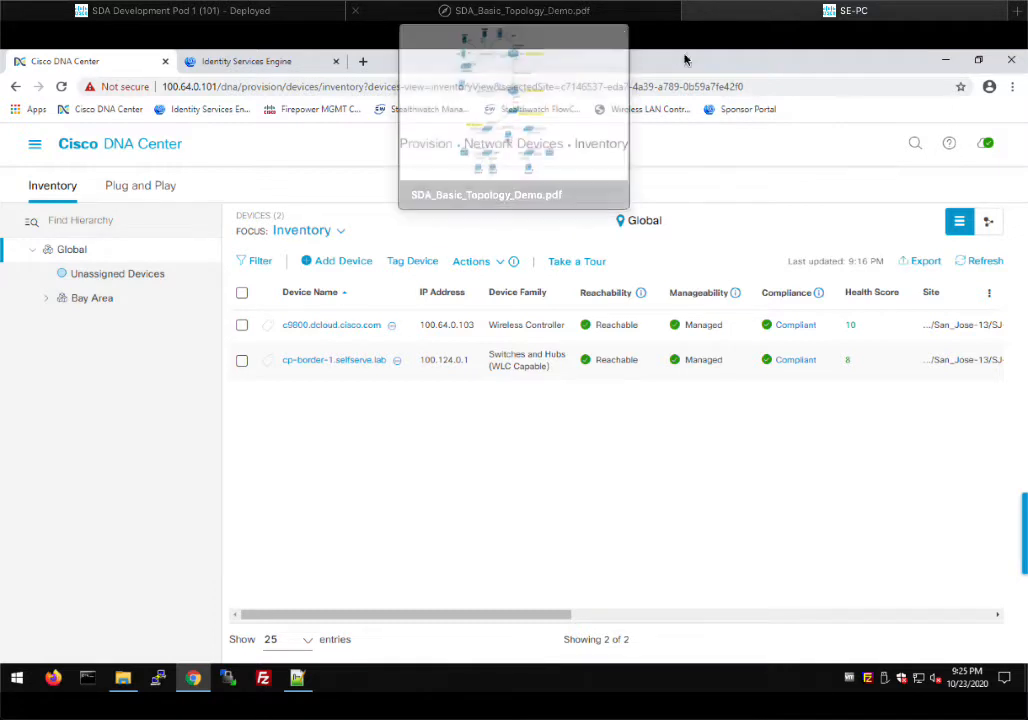
pyautogui.click(590, 17)
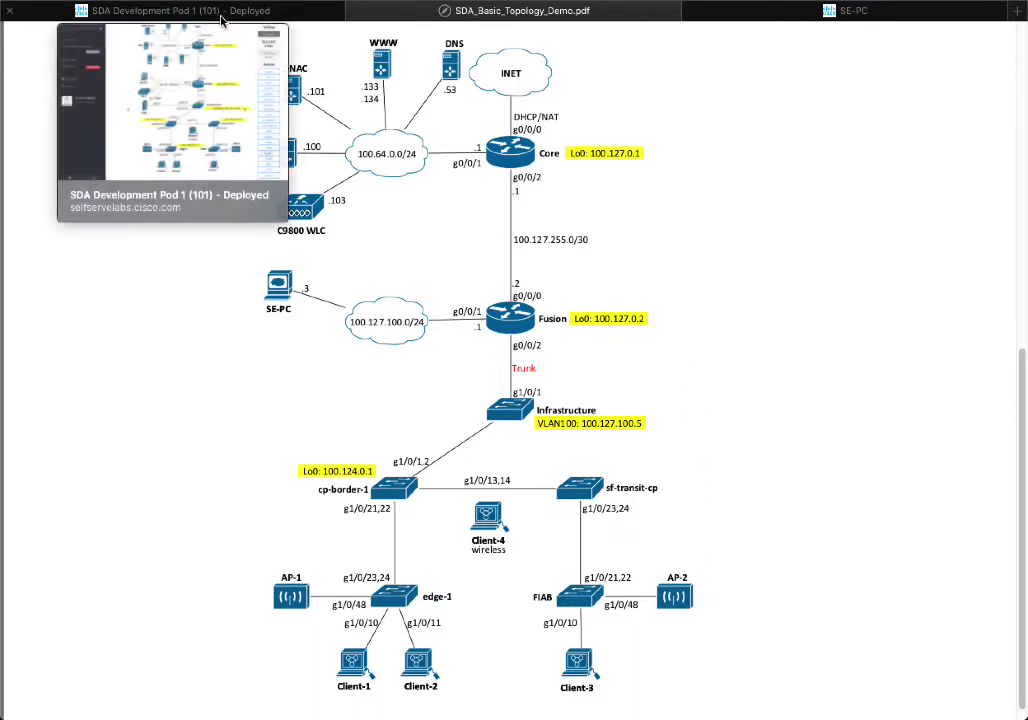
pyautogui.click(278, 14)
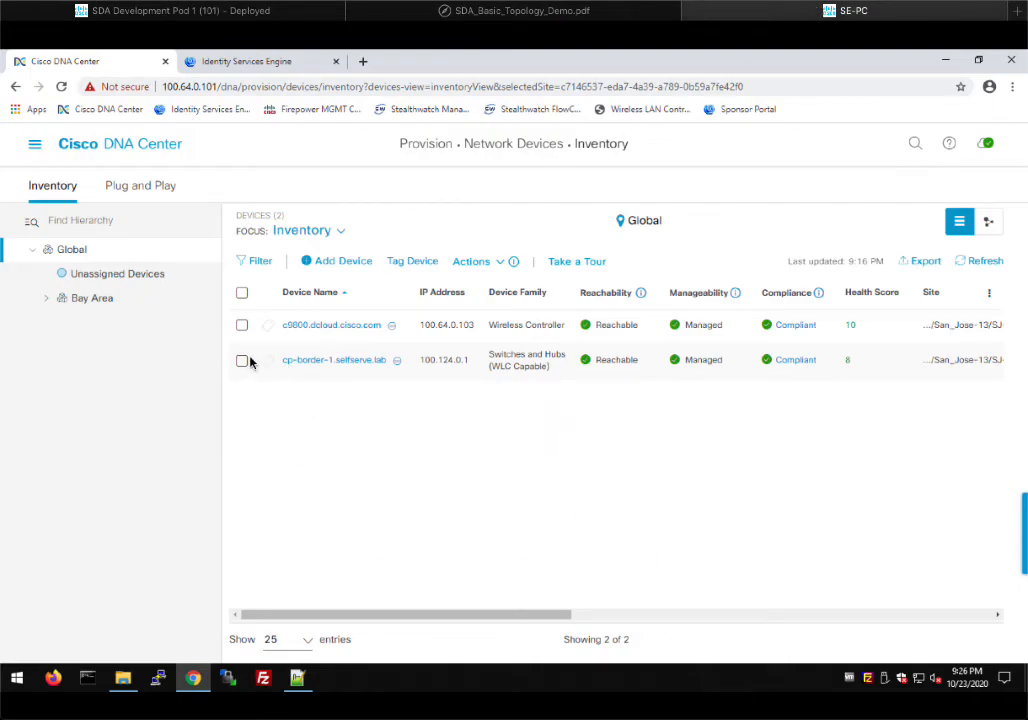
# Begin LAN Automation with primary site Global/Bay Area/San_Jose-13/SJ-13-2 and primary device cp-border-1.selfserve.lab
pyautogui.click(491, 262)
pyautogui.moveTo(510, 351)
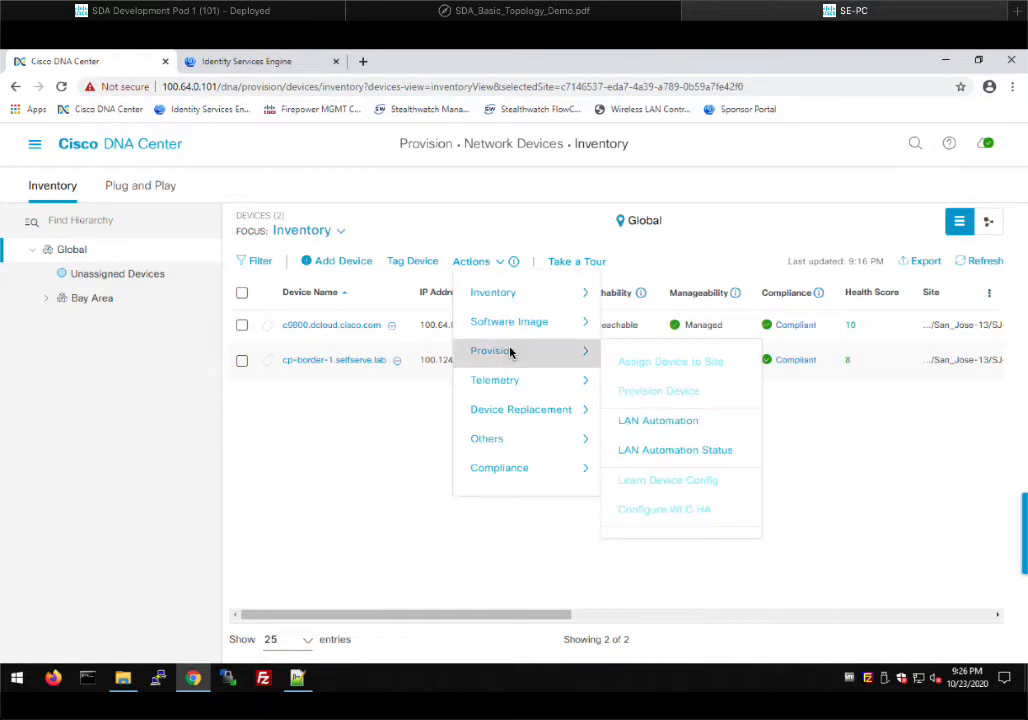
pyautogui.click(660, 421)
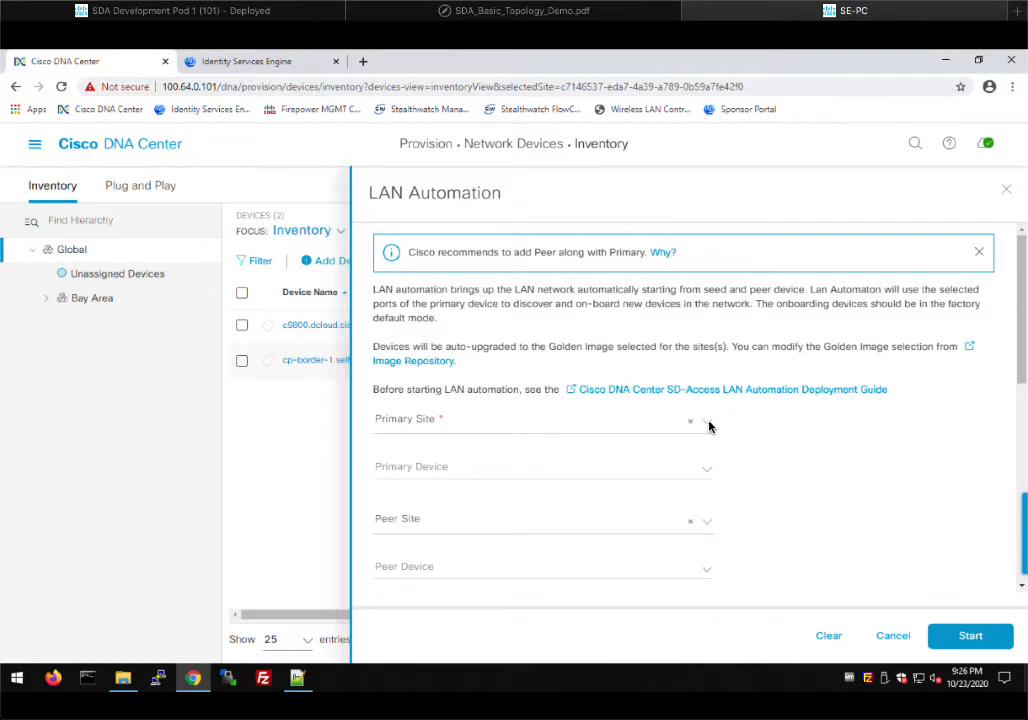
pyautogui.click(709, 427)
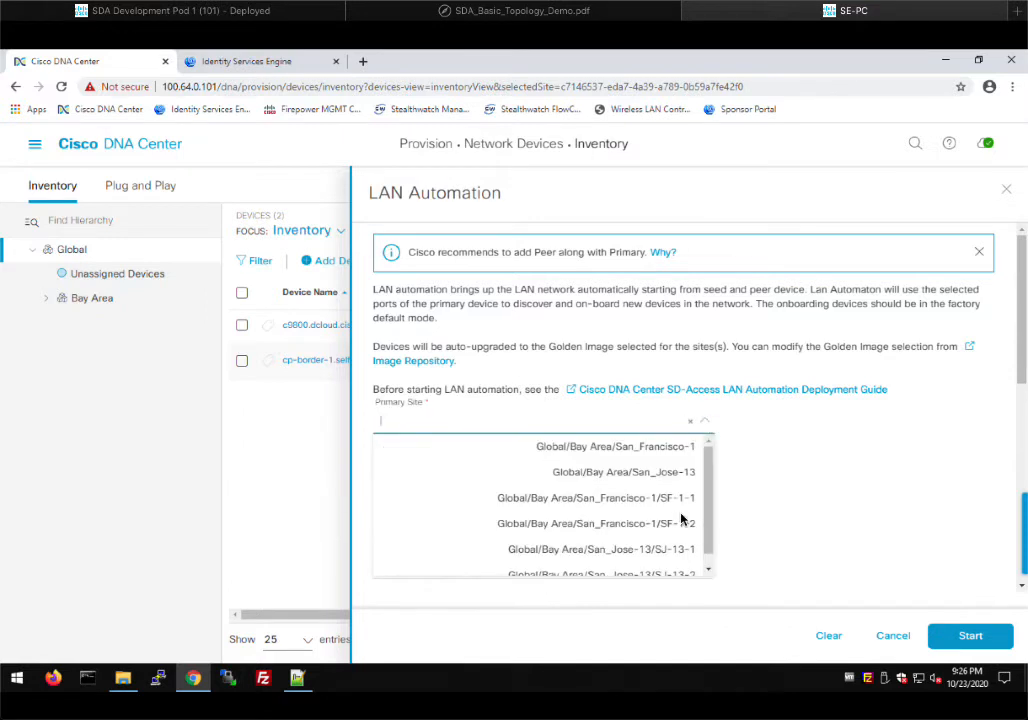
pyautogui.scroll(-1, 666, 541)
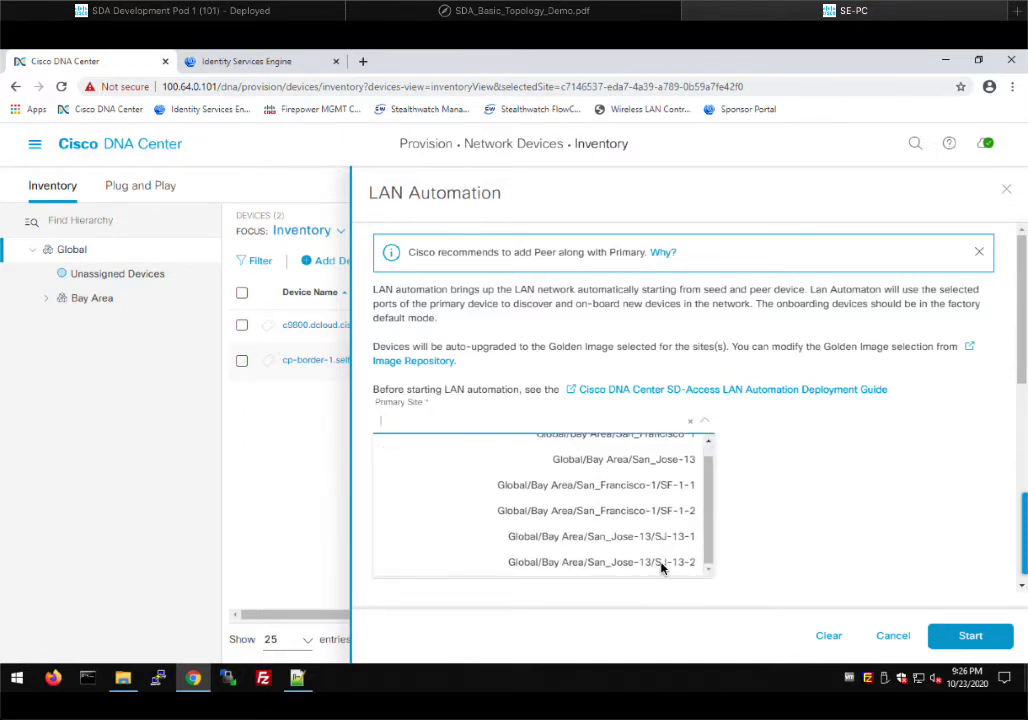
pyautogui.click(661, 565)
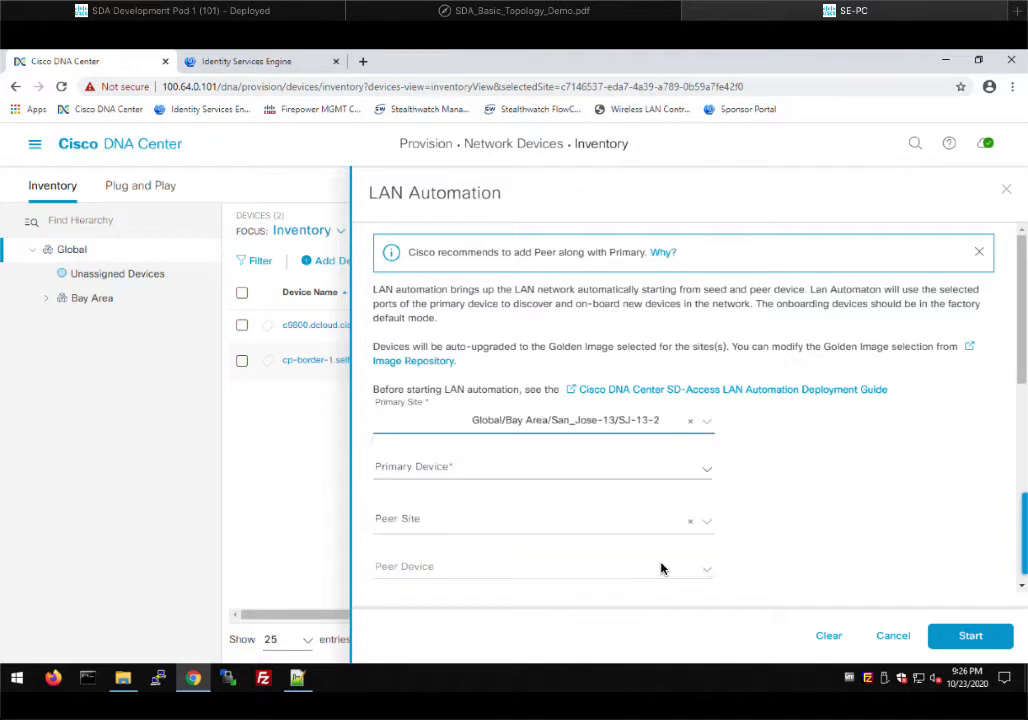
pyautogui.click(709, 472)
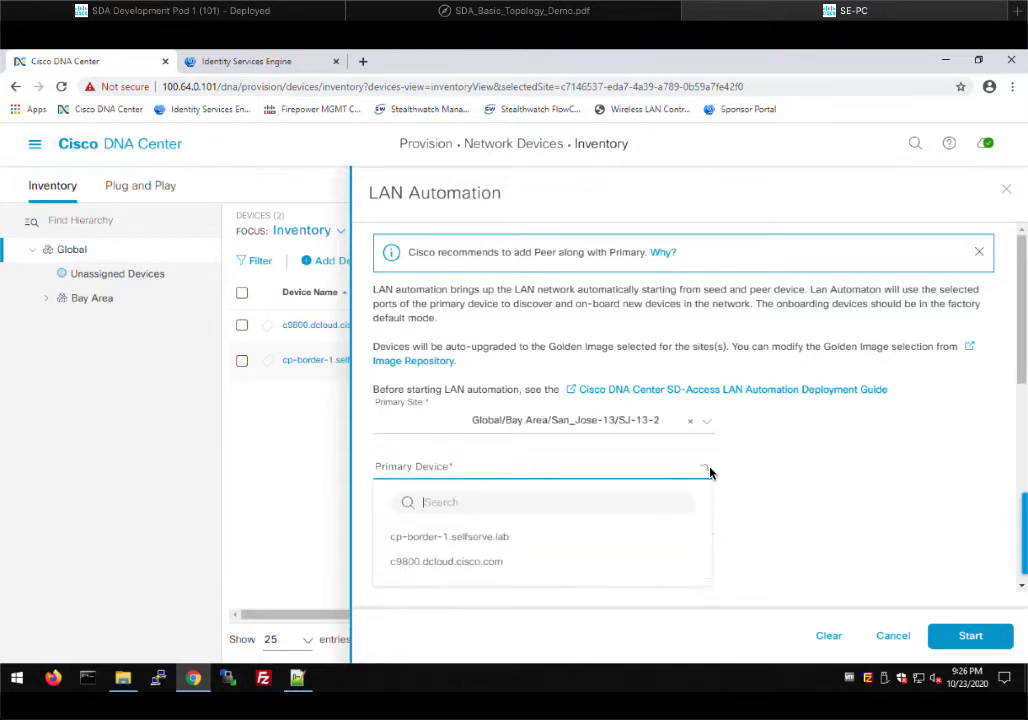
pyautogui.click(476, 541)
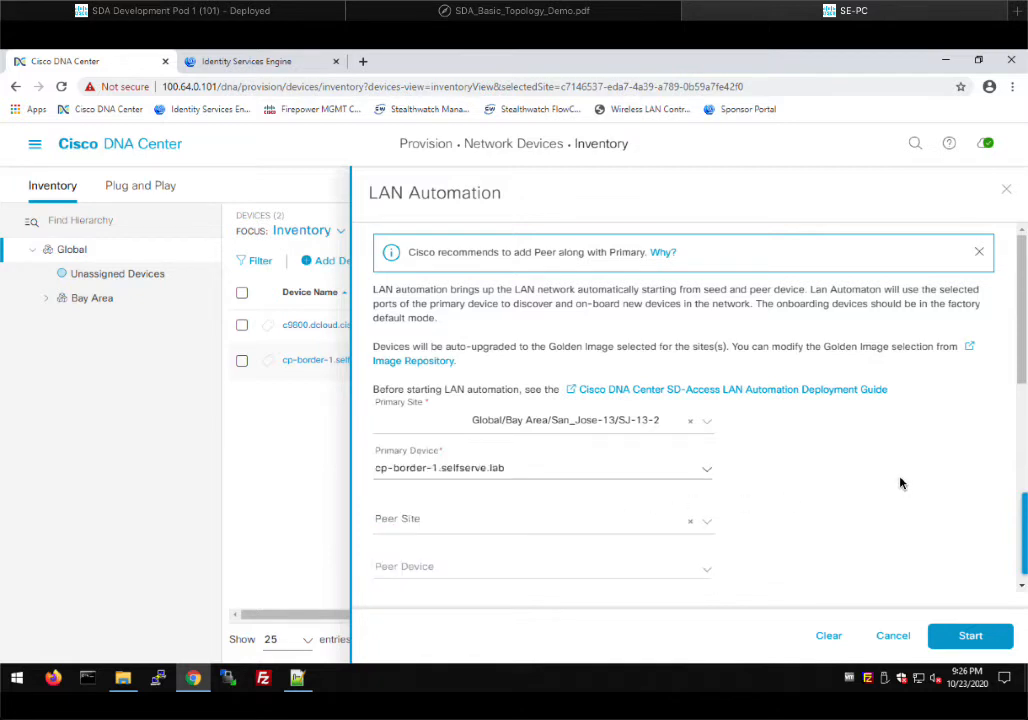
pyautogui.scroll(-1, 890, 480)
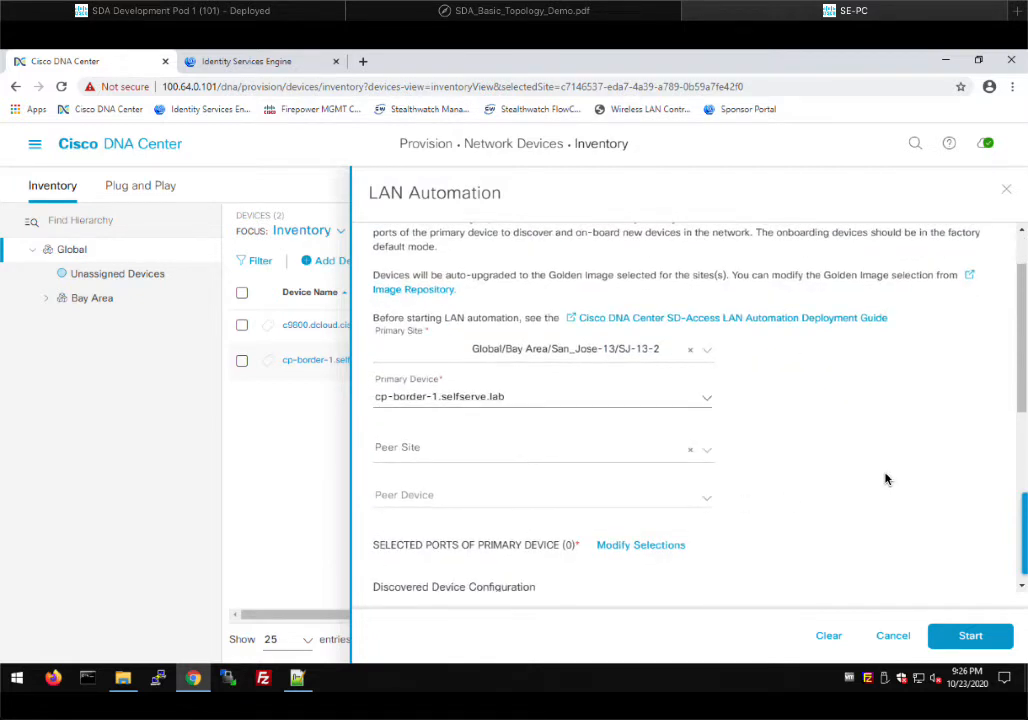
pyautogui.scroll(-1, 882, 476)
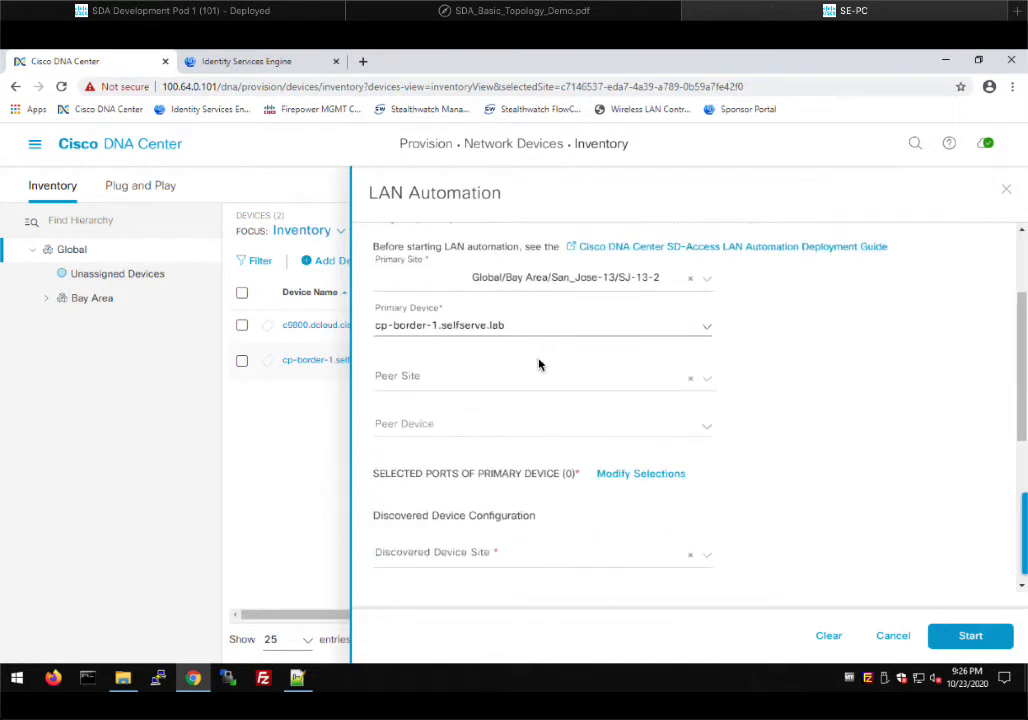
# Filter the primary device's ports to status up and pick Gi1/0/13, 1/0/14, 1/0/21, 1/0/22
pyautogui.click(624, 478)
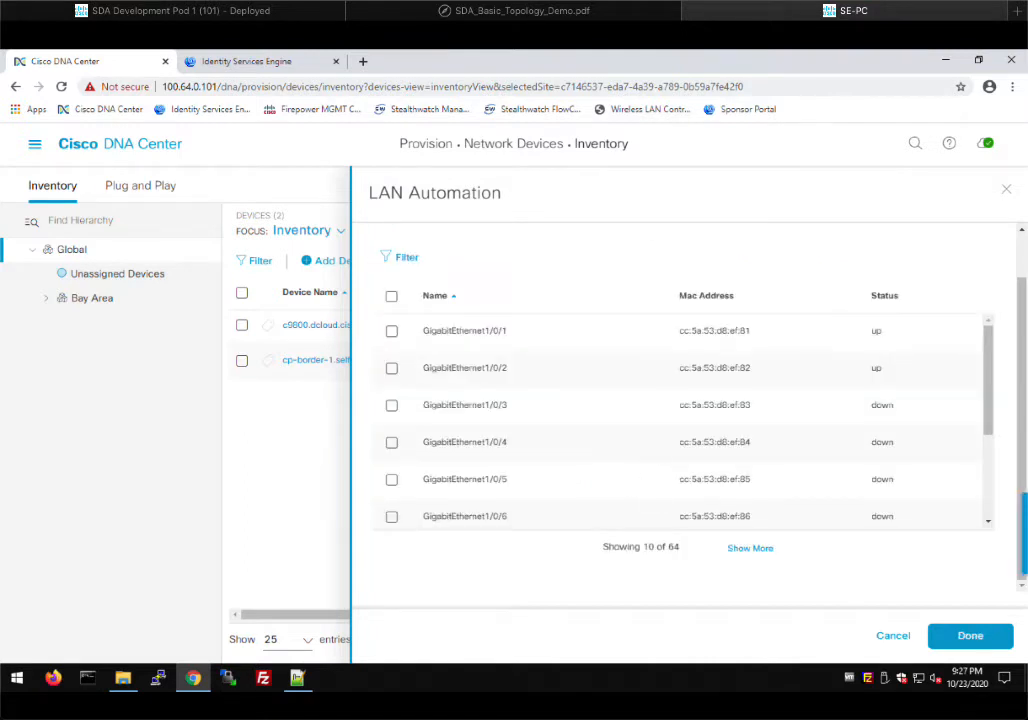
pyautogui.click(428, 13)
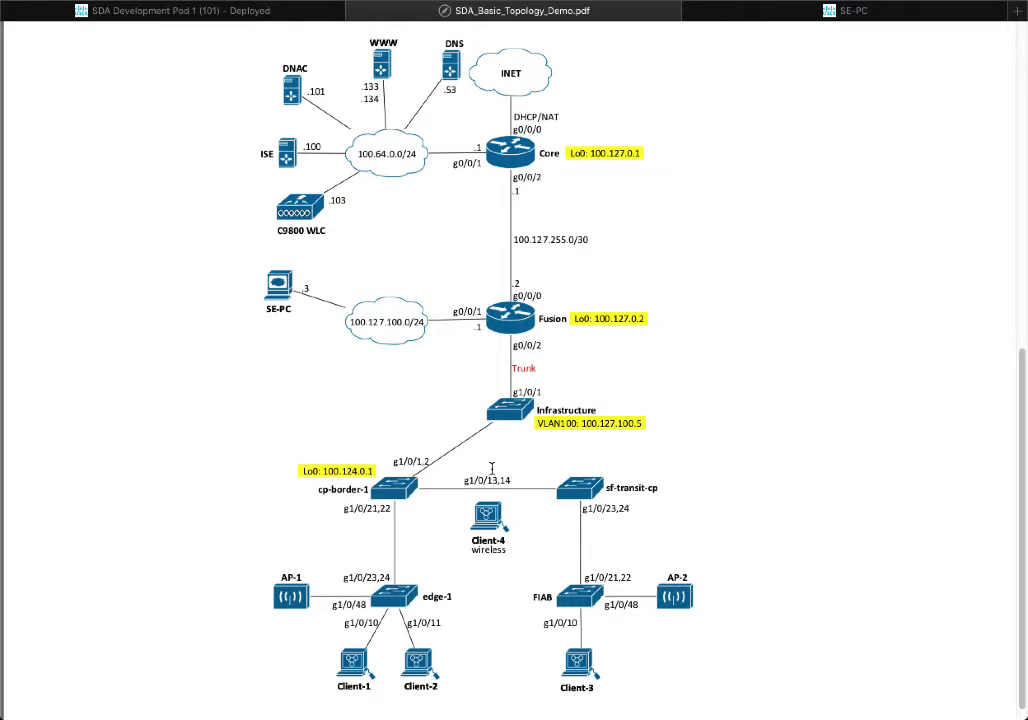
pyautogui.click(812, 14)
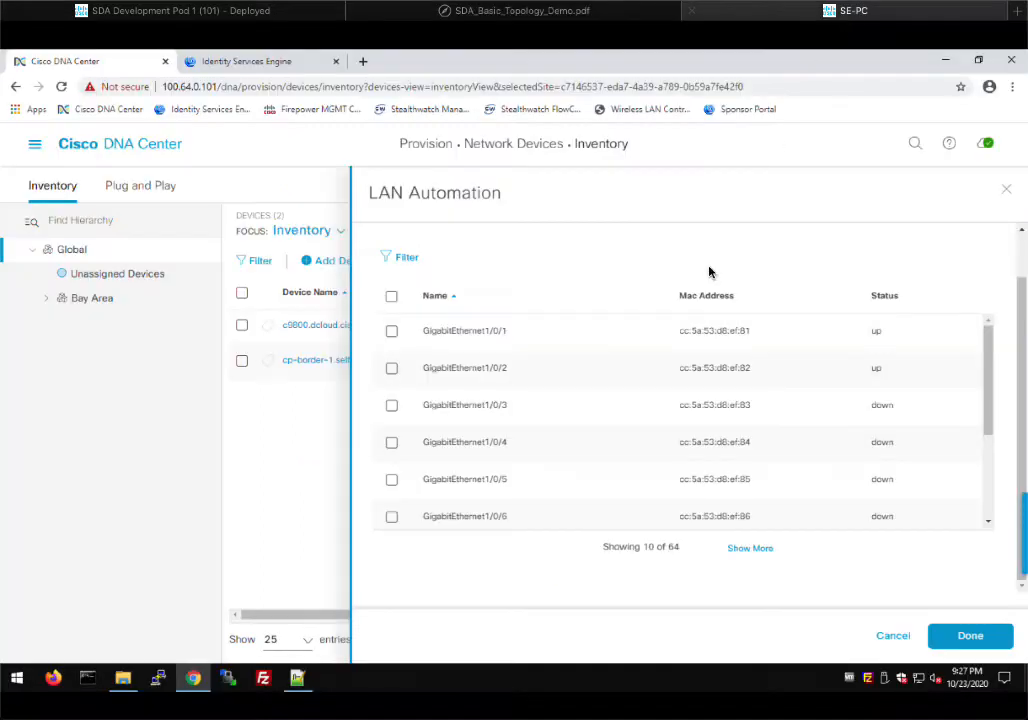
pyautogui.click(395, 258)
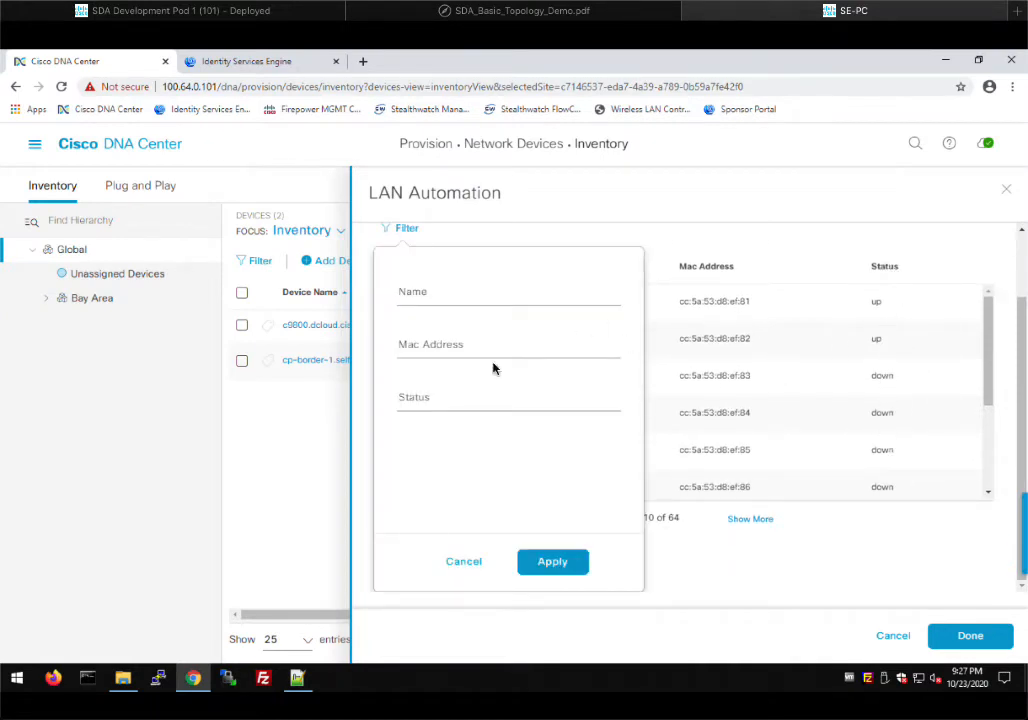
pyautogui.click(472, 403)
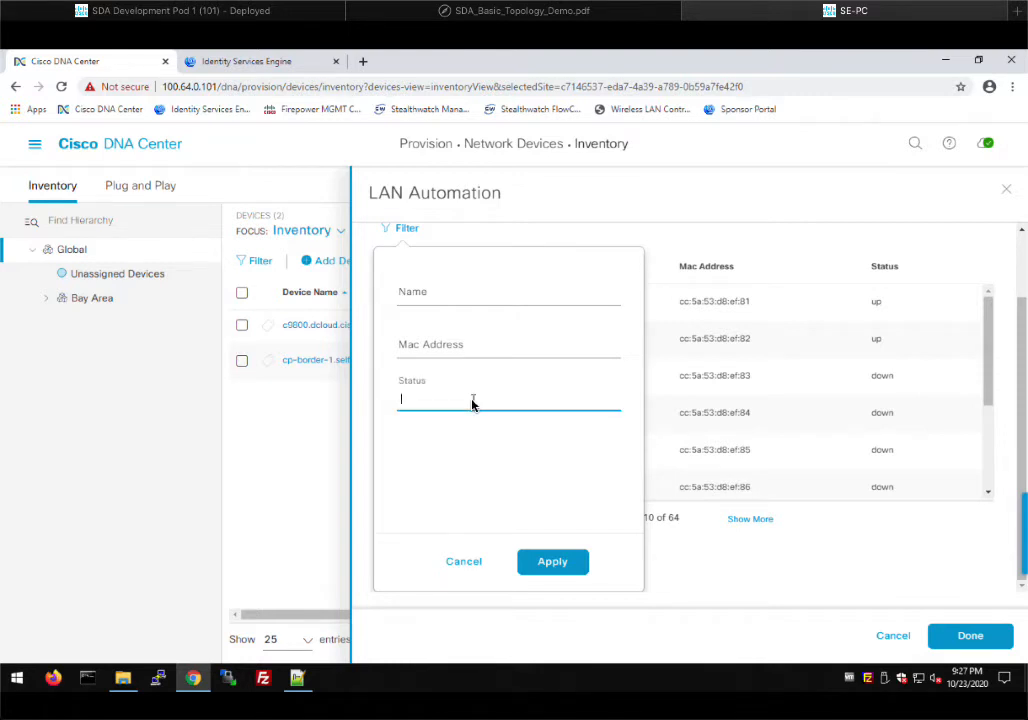
pyautogui.click(552, 561)
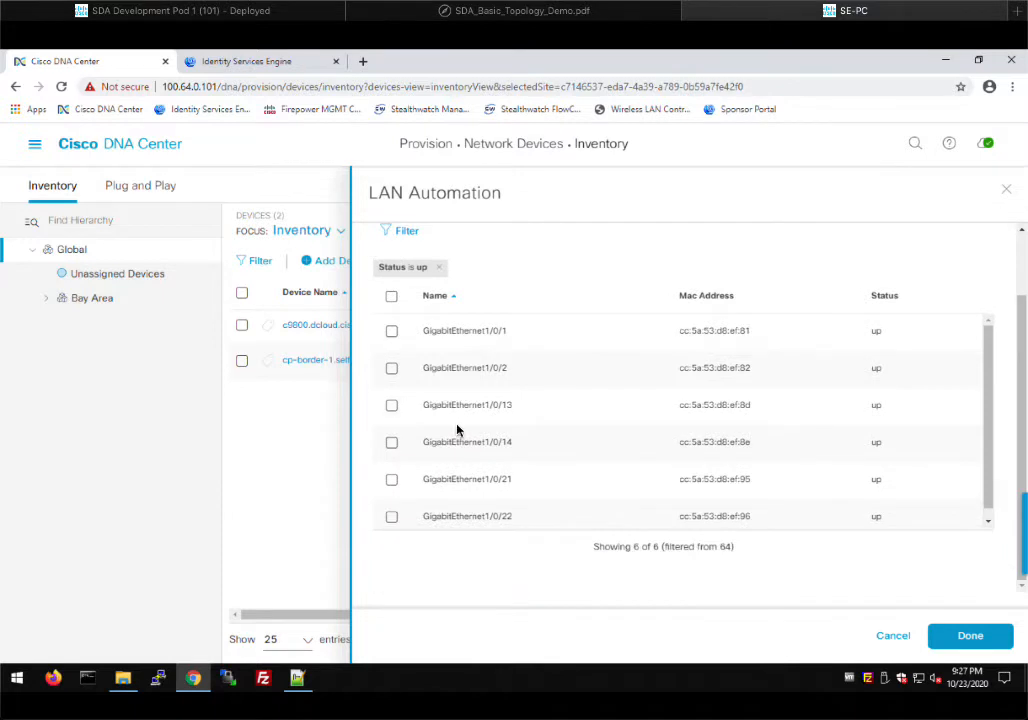
pyautogui.click(391, 405)
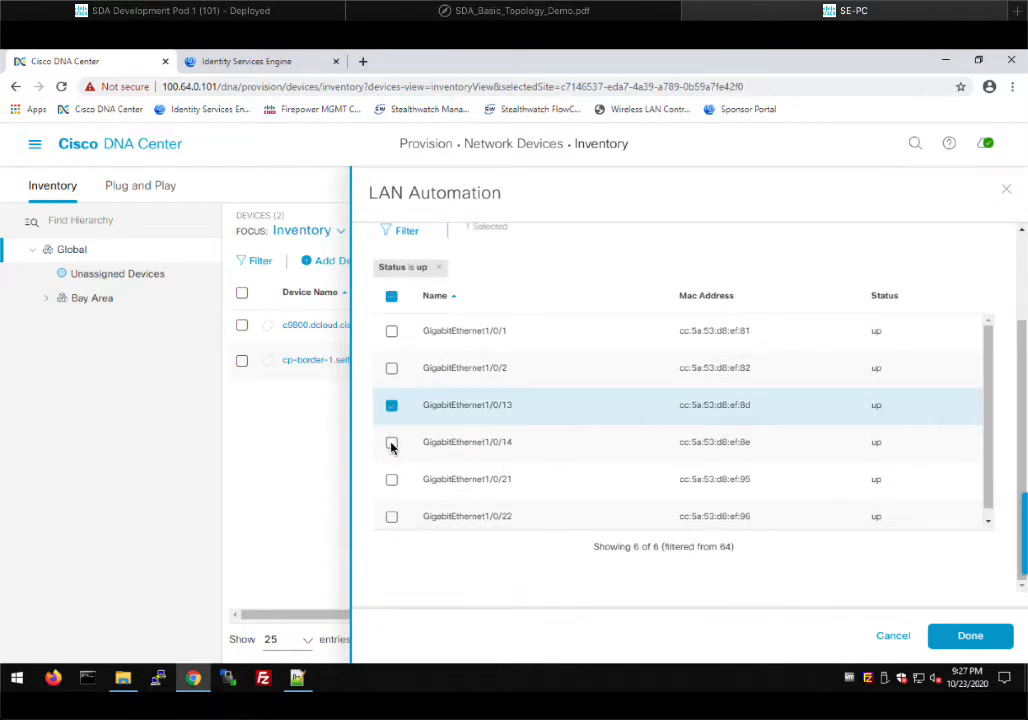
pyautogui.click(392, 444)
pyautogui.click(392, 517)
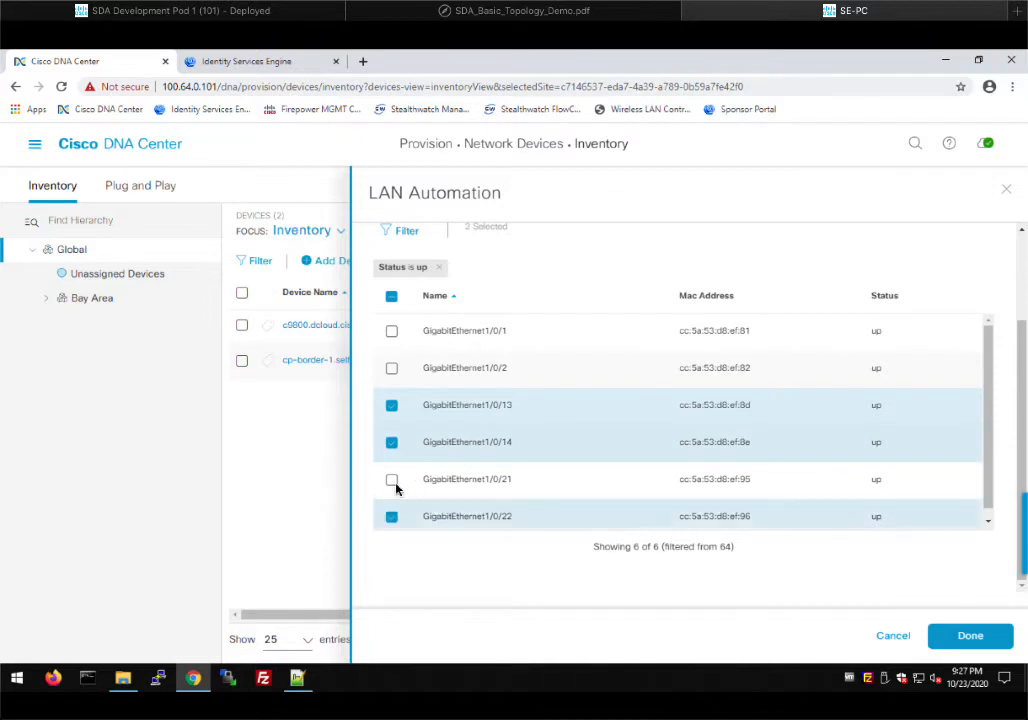
pyautogui.click(392, 480)
pyautogui.click(963, 639)
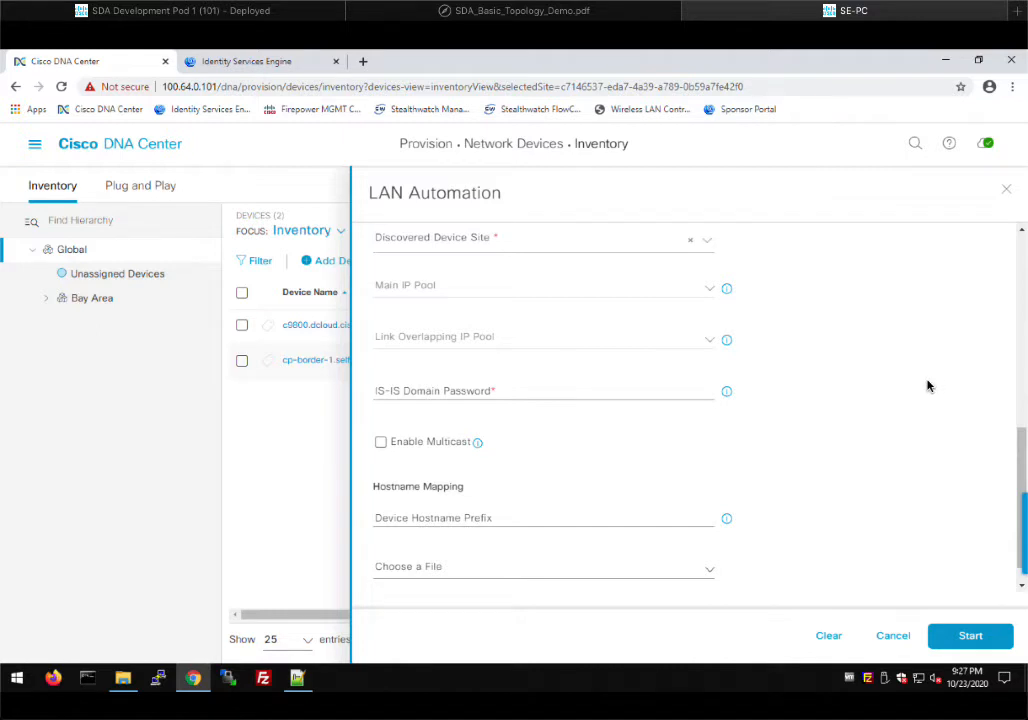
# Choose SJ-13-1 under San_Jose-13 as discovered device site and SJC-LAN-Automation-Pool as main IP pool
pyautogui.scroll(2, 906, 402)
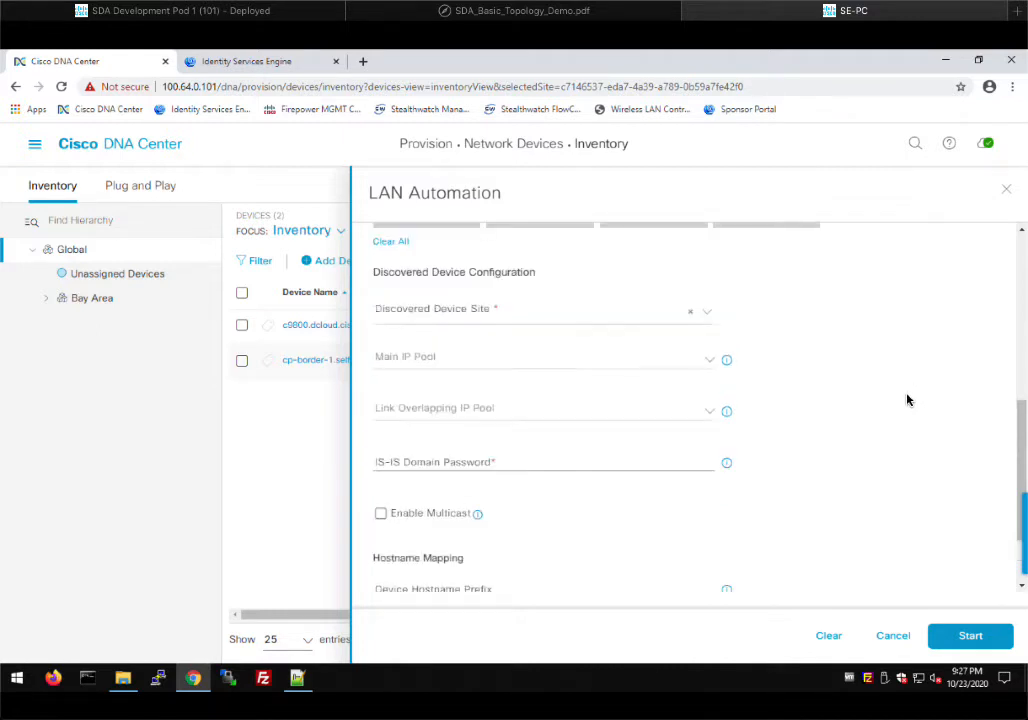
pyautogui.scroll(2, 903, 400)
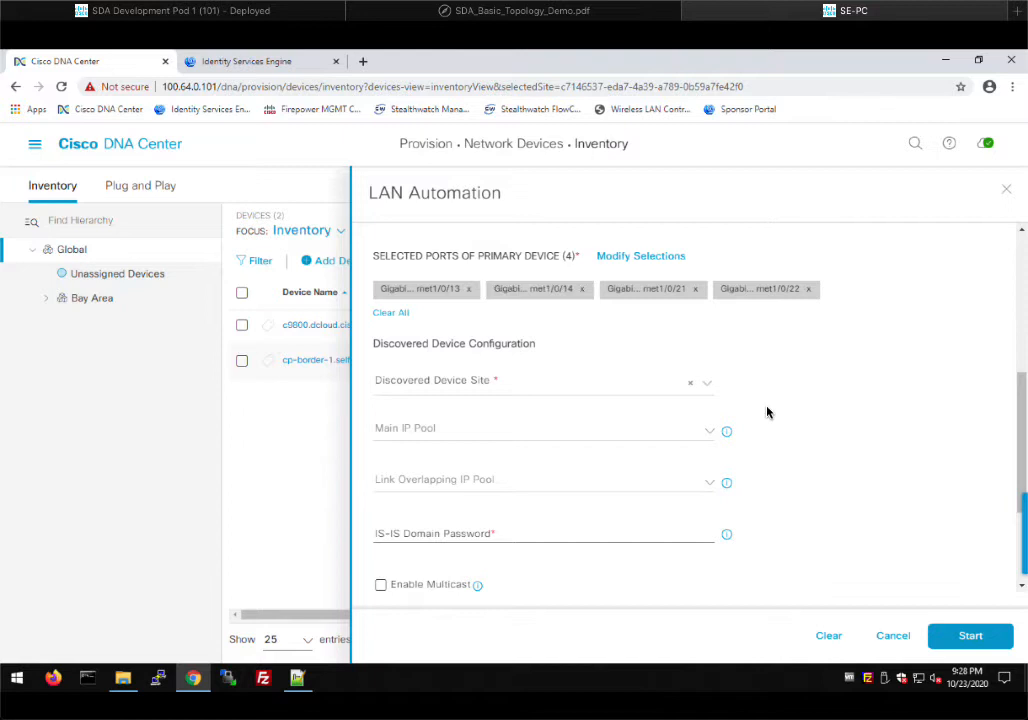
pyautogui.click(709, 389)
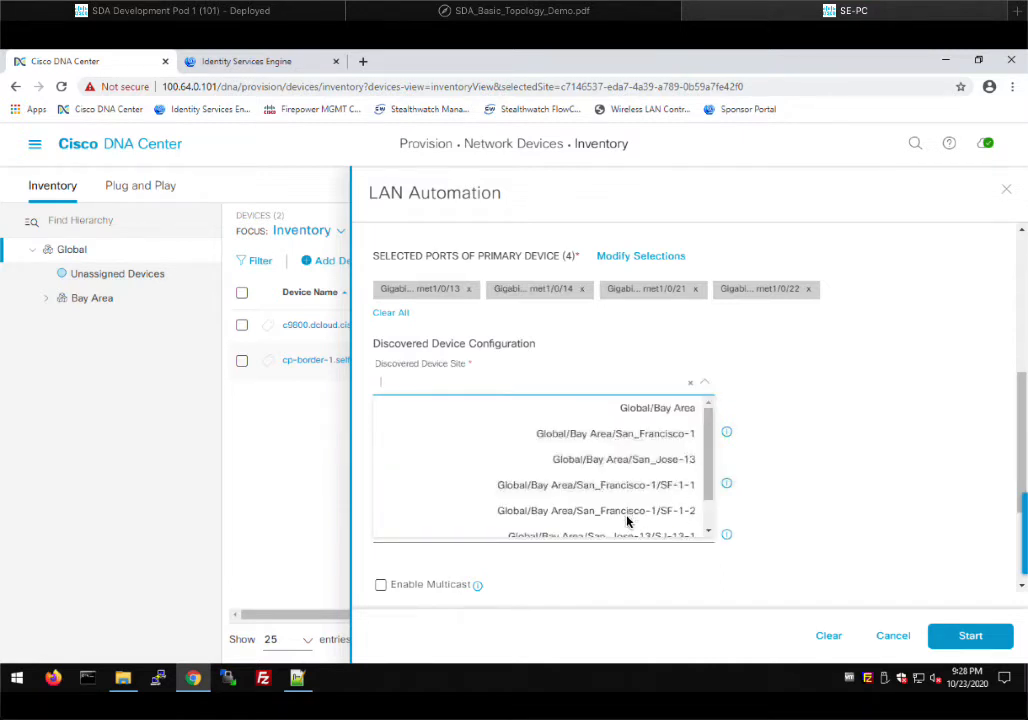
pyautogui.scroll(-1, 650, 527)
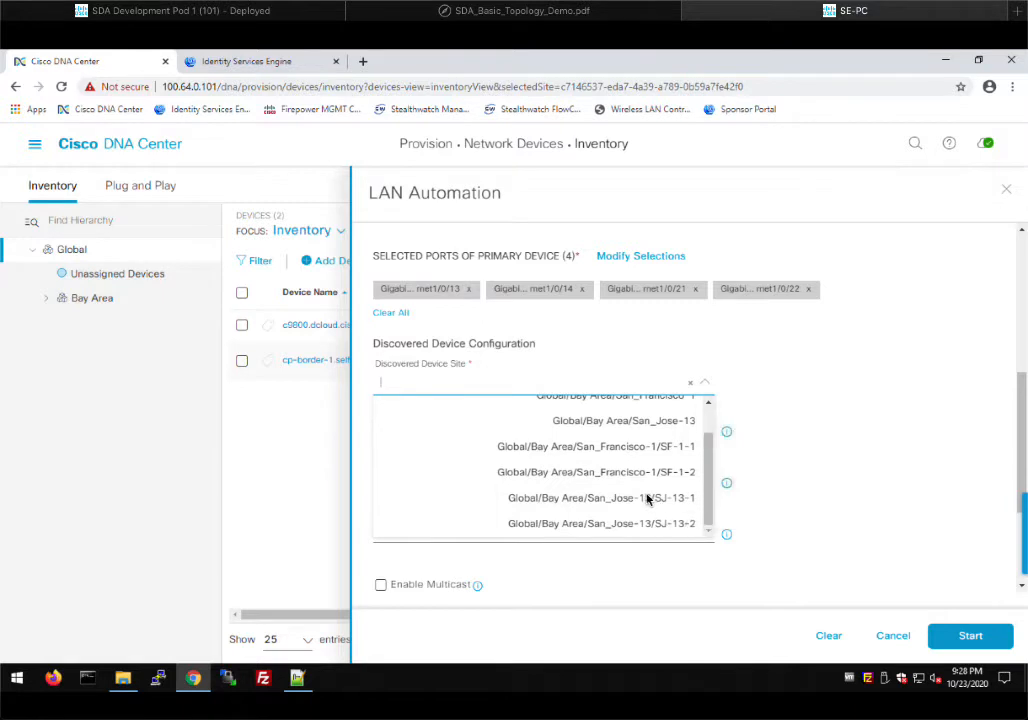
pyautogui.click(649, 498)
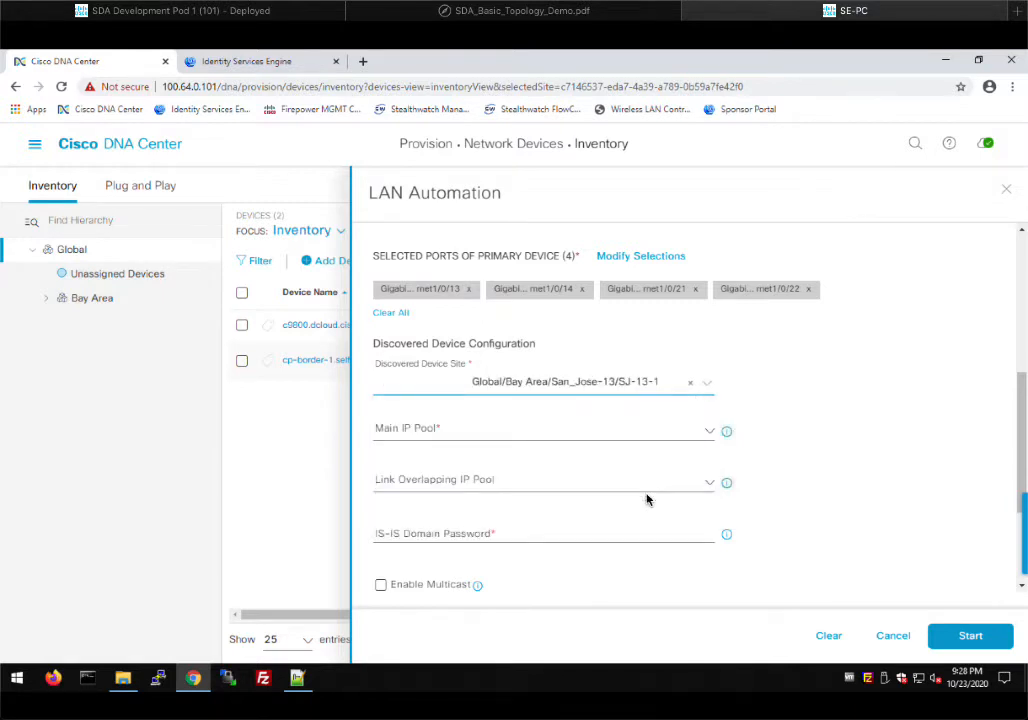
pyautogui.click(709, 434)
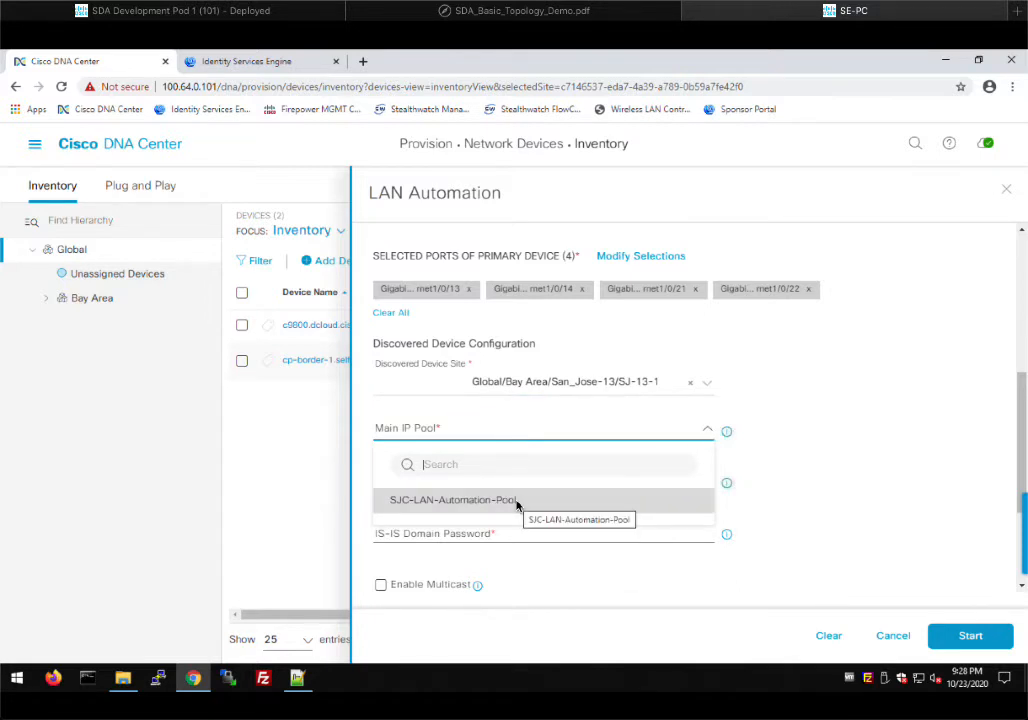
pyautogui.click(517, 502)
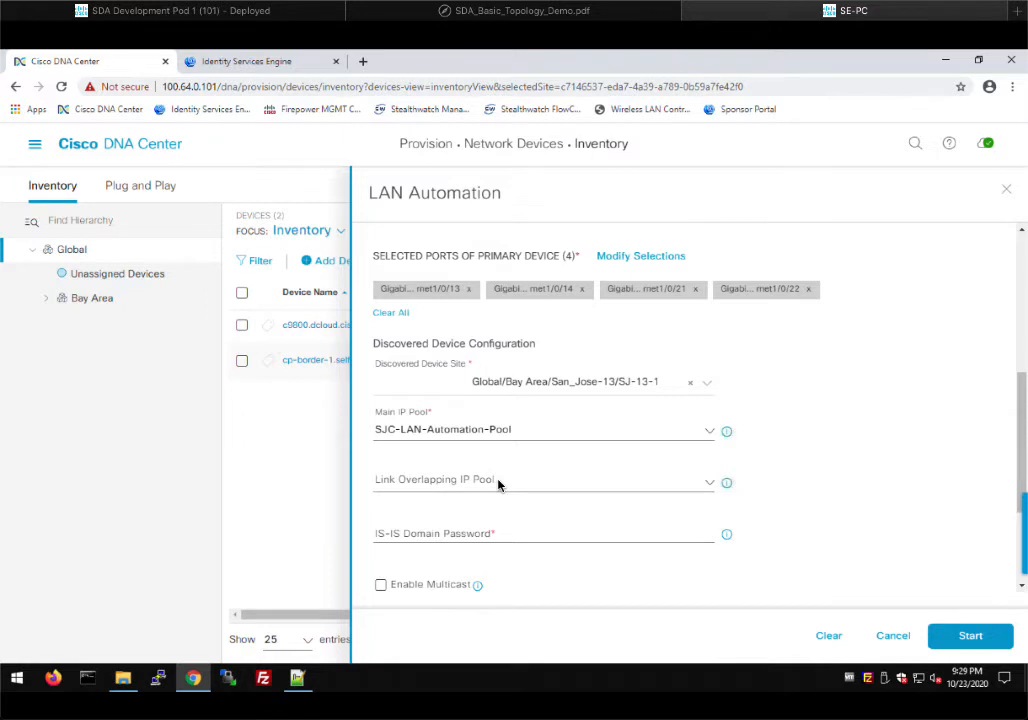
# Enter the IS-IS domain password, tick Enable Multicast, and click into Device Hostname Prefix
pyautogui.click(443, 535)
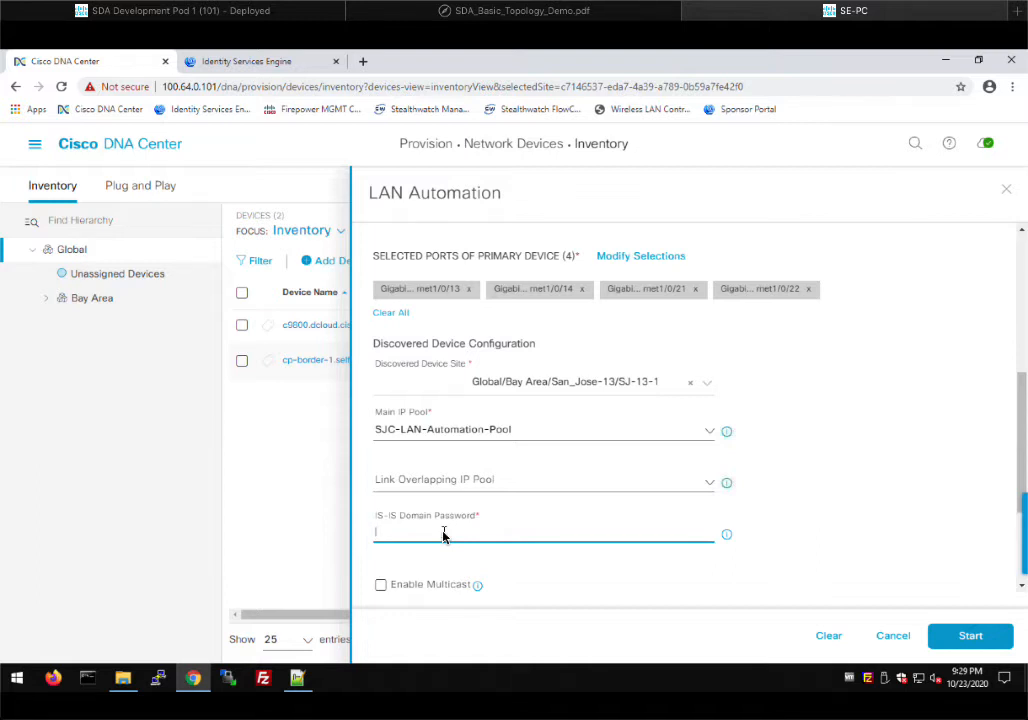
pyautogui.write('C1sco')
pyautogui.scroll(-3, 868, 527)
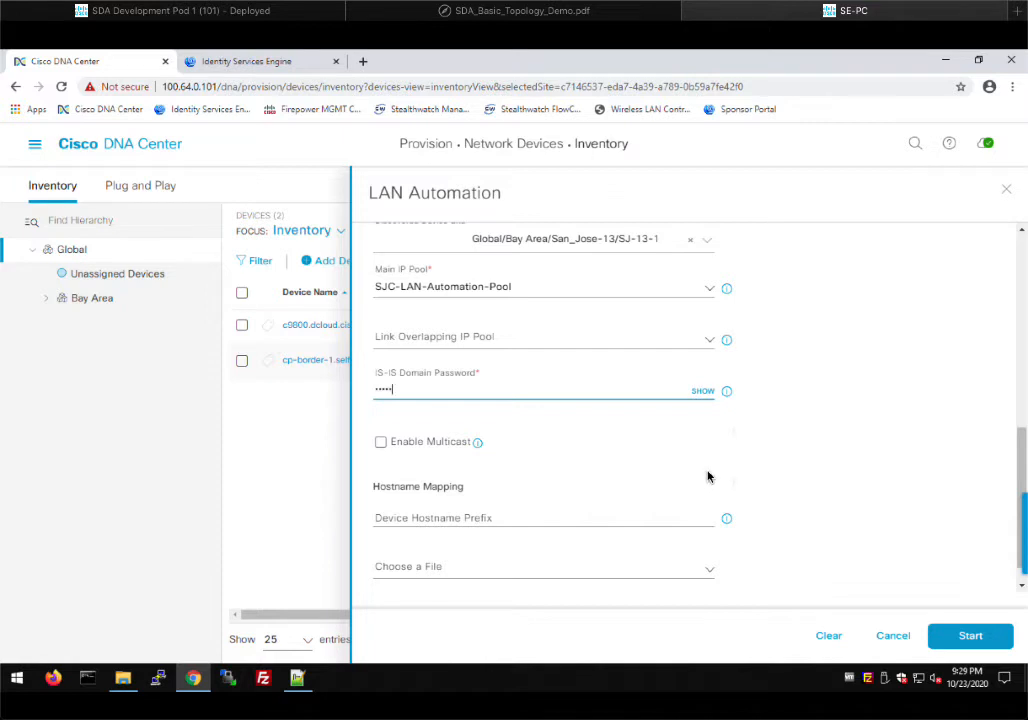
pyautogui.moveTo(477, 447)
pyautogui.click(381, 442)
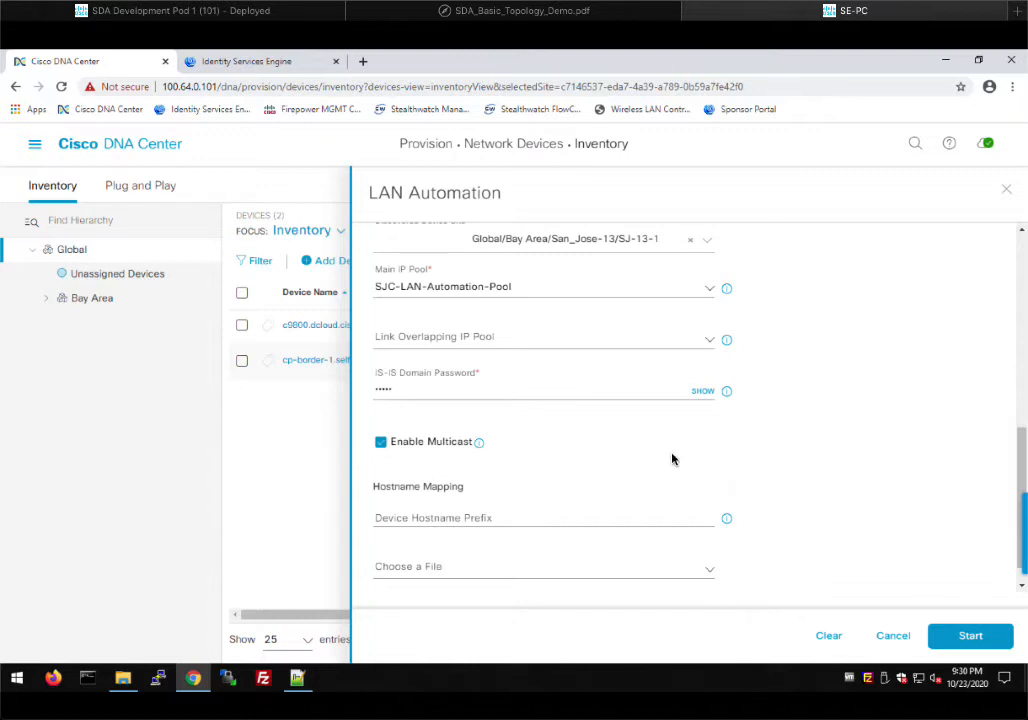
pyautogui.scroll(-1, 672, 459)
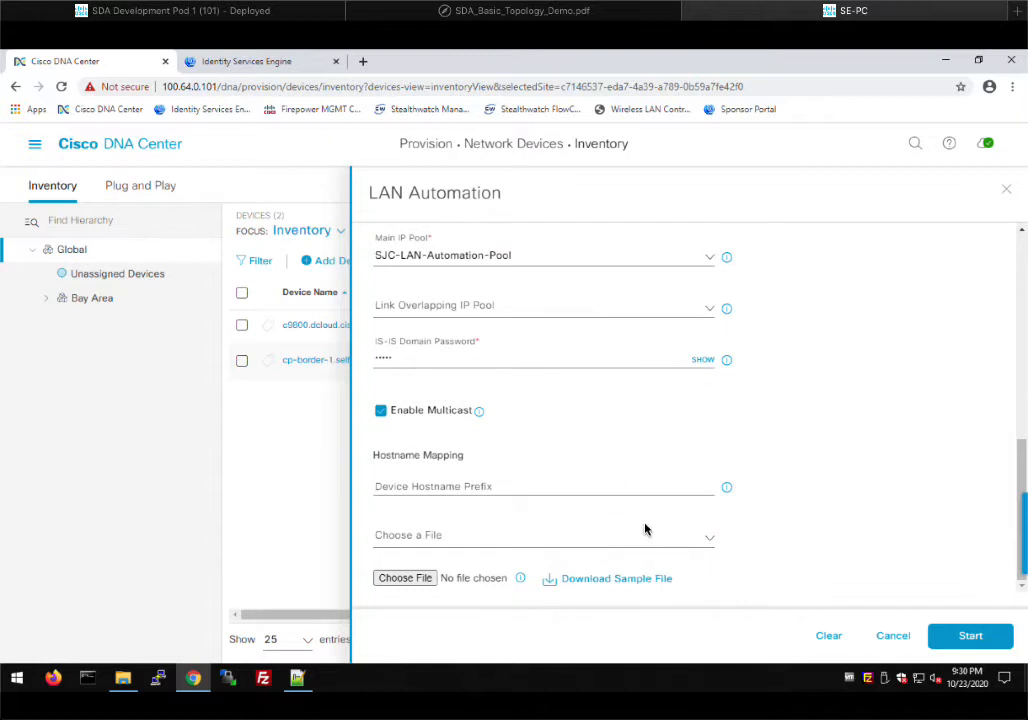
pyautogui.click(459, 488)
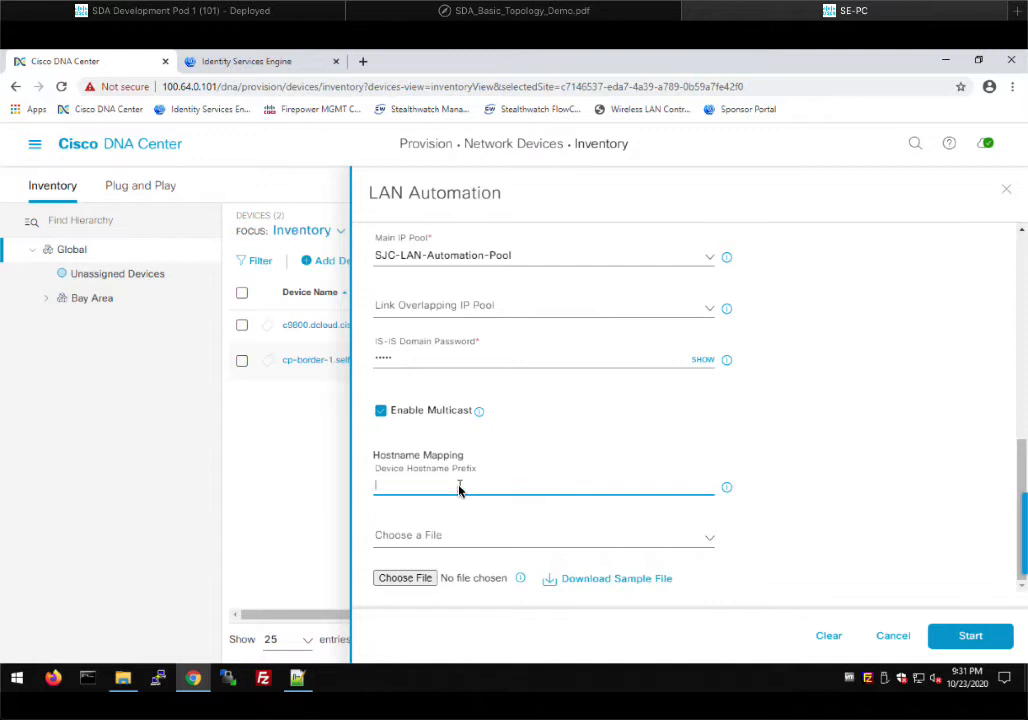
# Upload SSL_LAN_Auto.csv from Downloads as the hostname mapping file and dismiss the success message
pyautogui.click(405, 578)
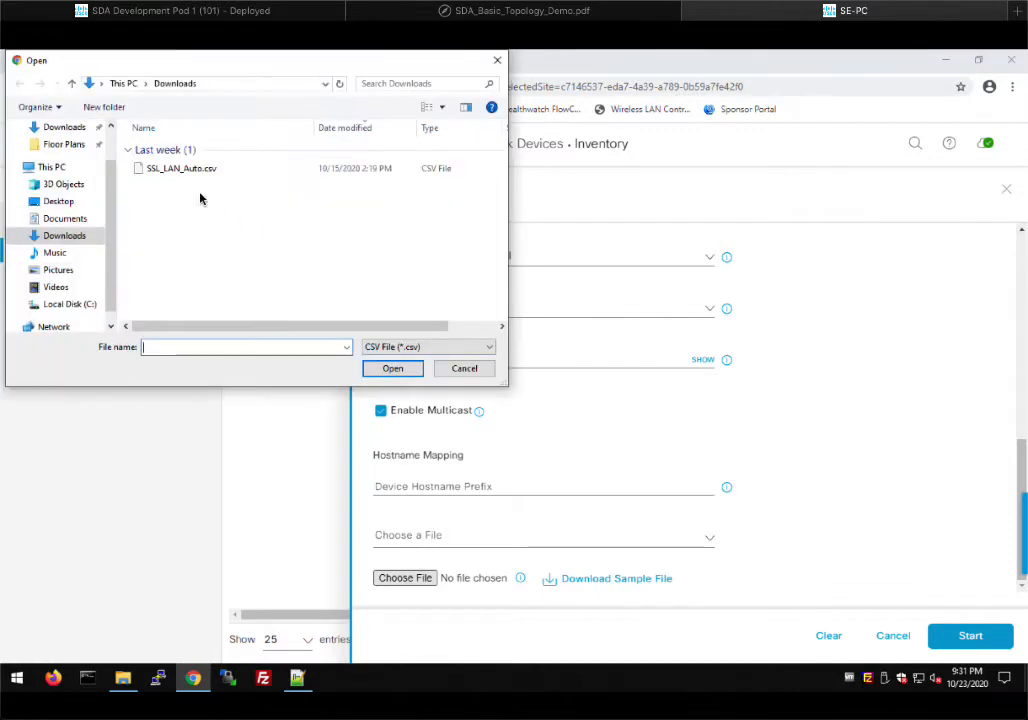
pyautogui.click(203, 170)
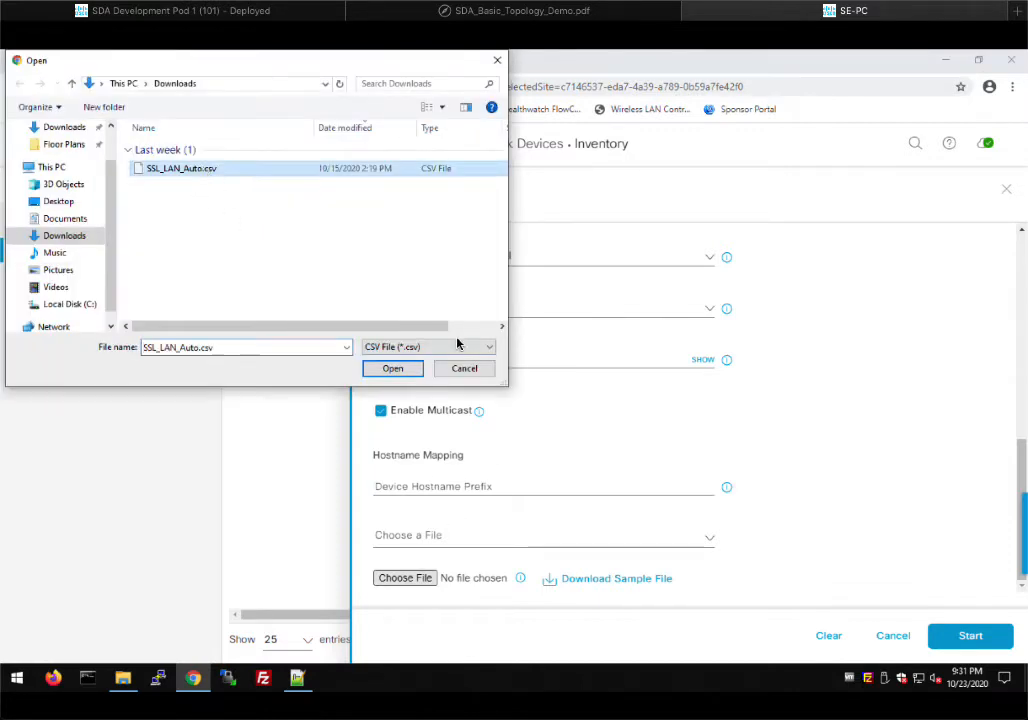
pyautogui.click(392, 368)
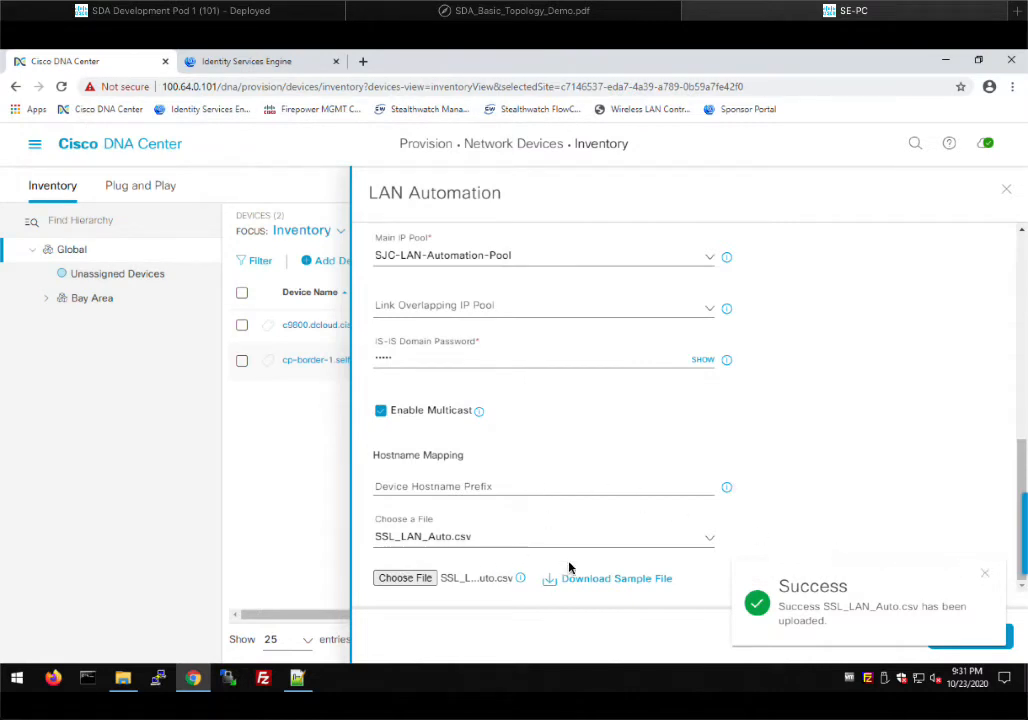
pyautogui.click(985, 575)
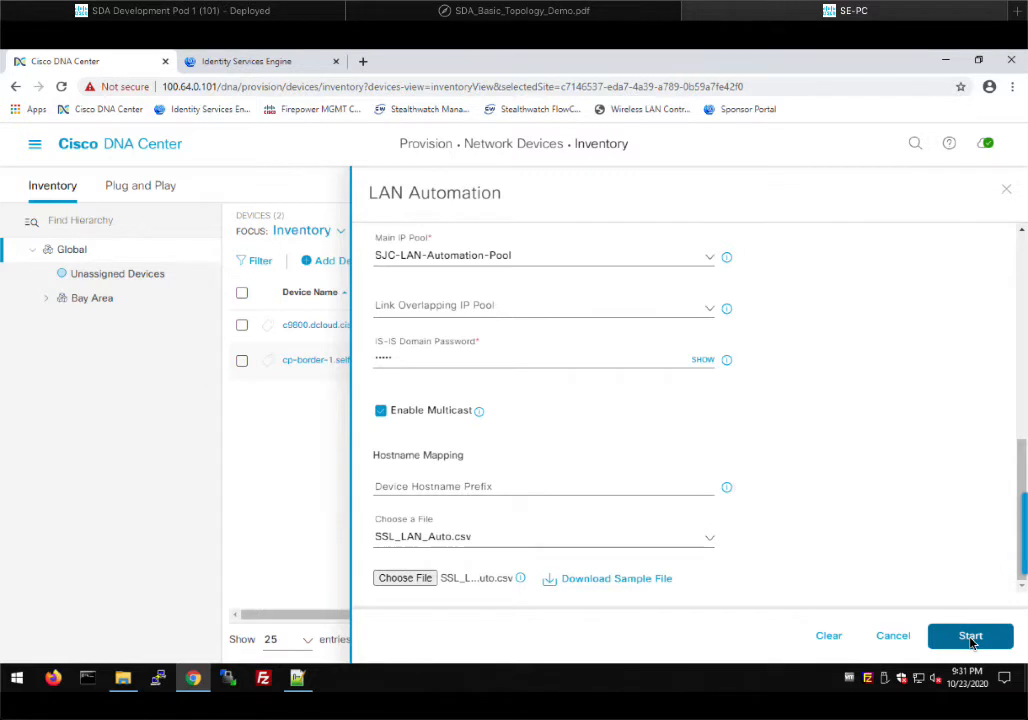
# Start the LAN automation run and open LAN Automation Status, showing Initialized at SJ-13-1
pyautogui.click(971, 638)
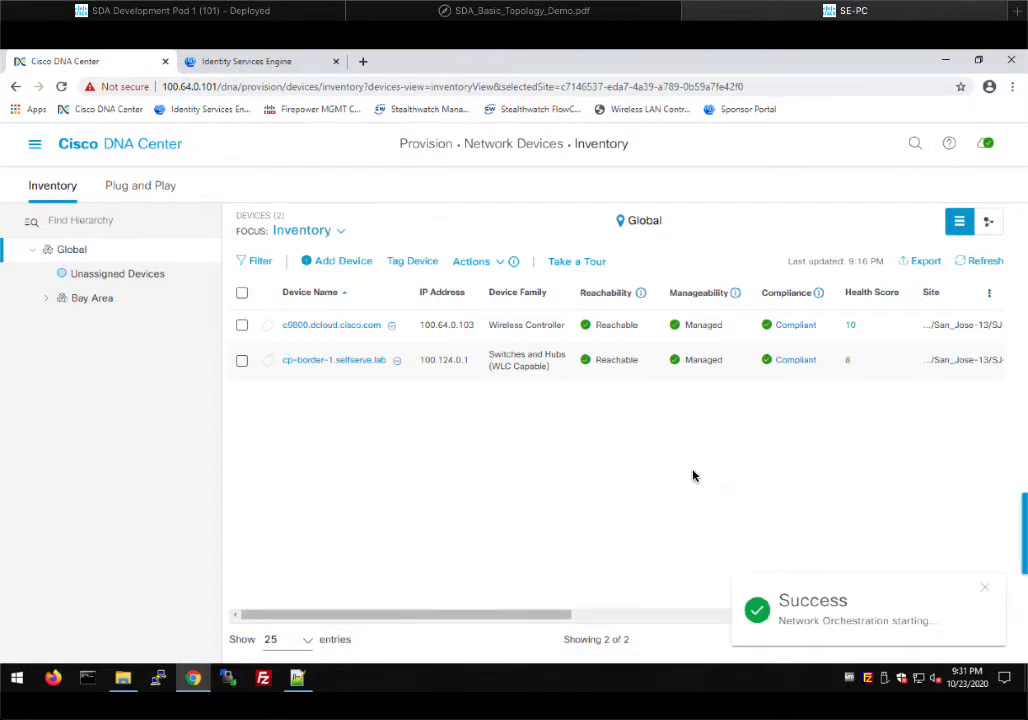
pyautogui.click(480, 263)
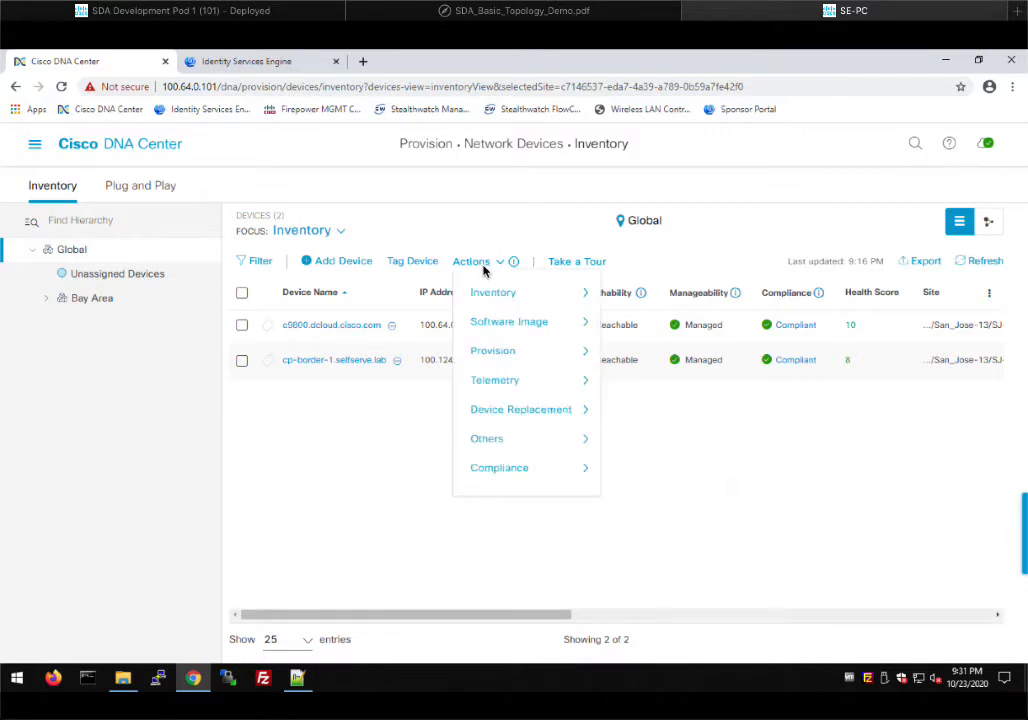
pyautogui.moveTo(519, 352)
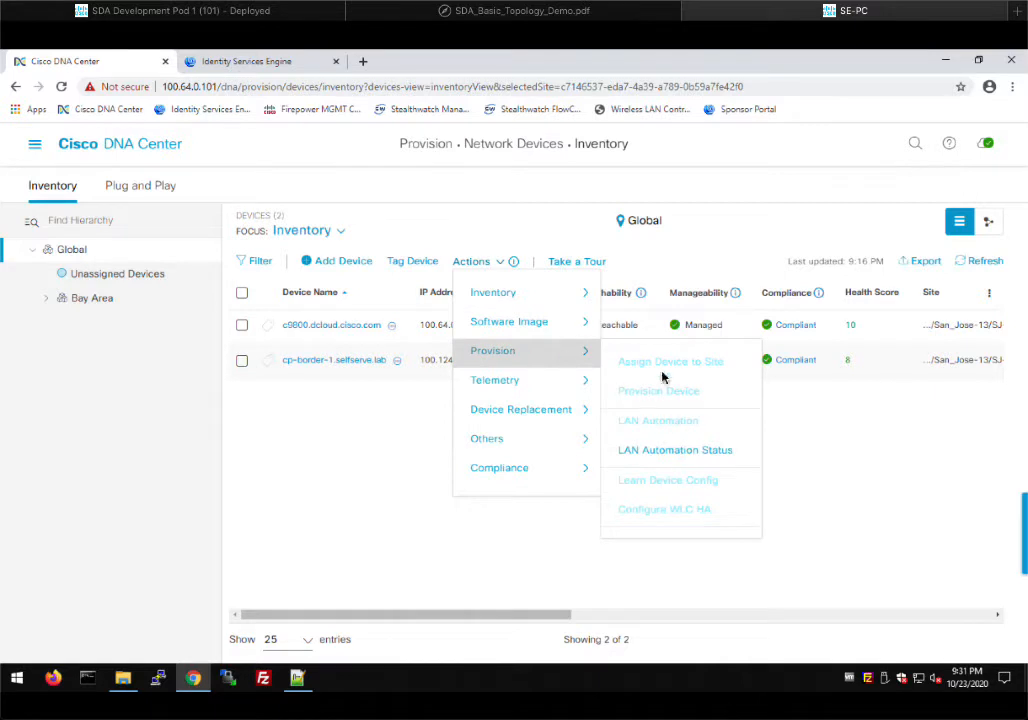
pyautogui.click(660, 456)
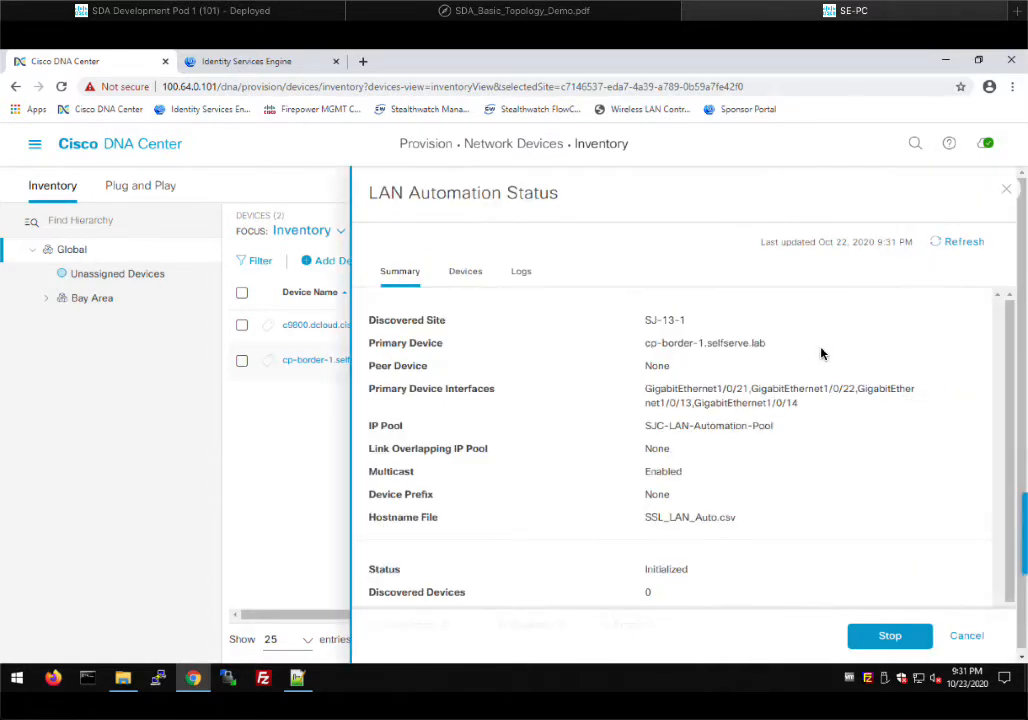
# Scroll the LAN Automation Status summary until it reads In Progress with 1 discovered device
pyautogui.scroll(-2, 840, 372)
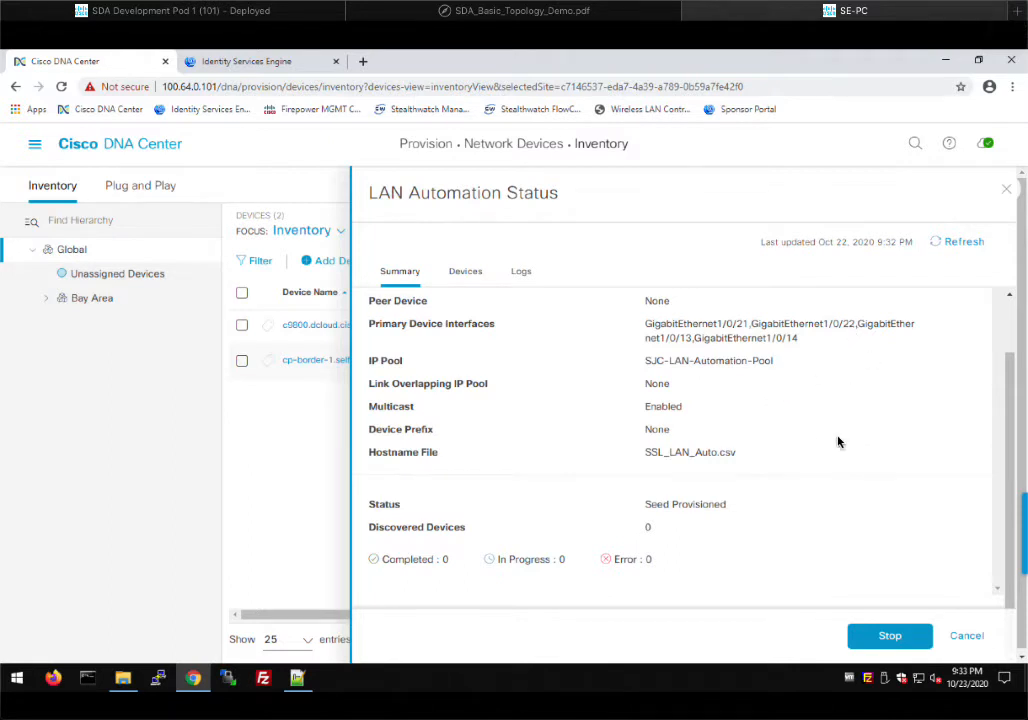
pyautogui.scroll(2, 853, 397)
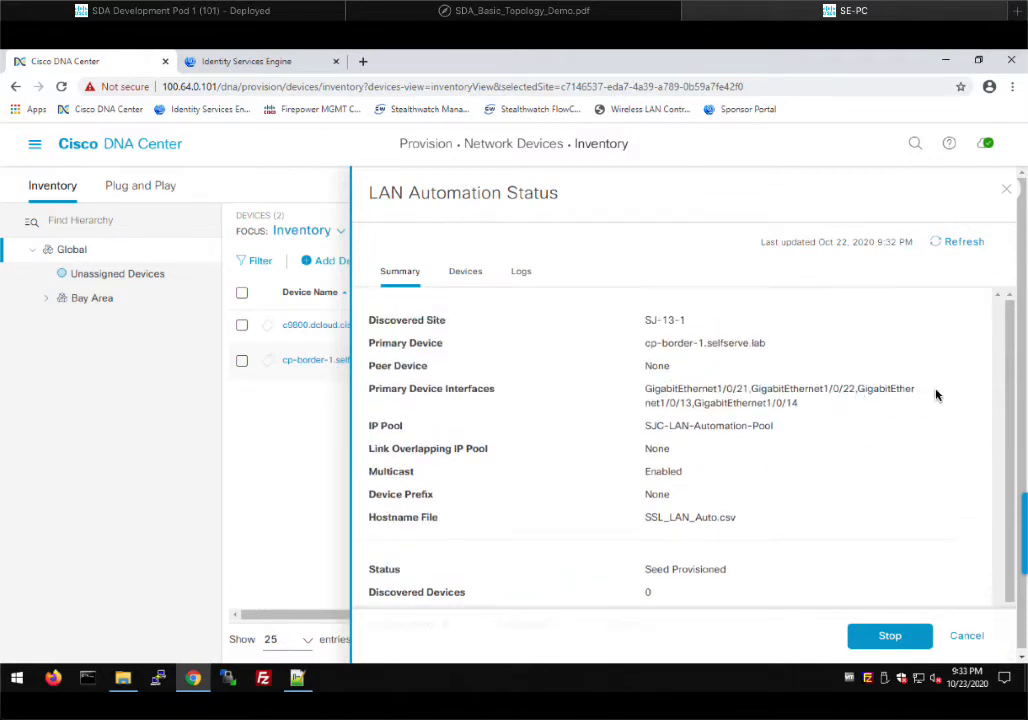
pyautogui.scroll(-2, 780, 440)
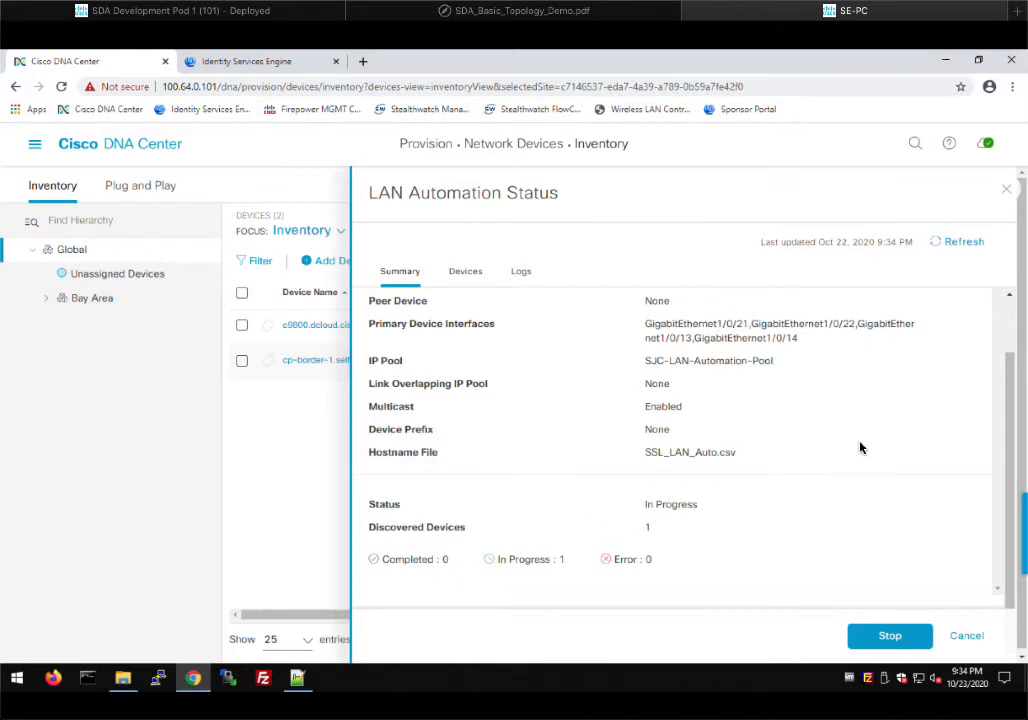
# Scroll the LAN Automation Status summary to review discovered and completed device counts
pyautogui.scroll(2, 785, 466)
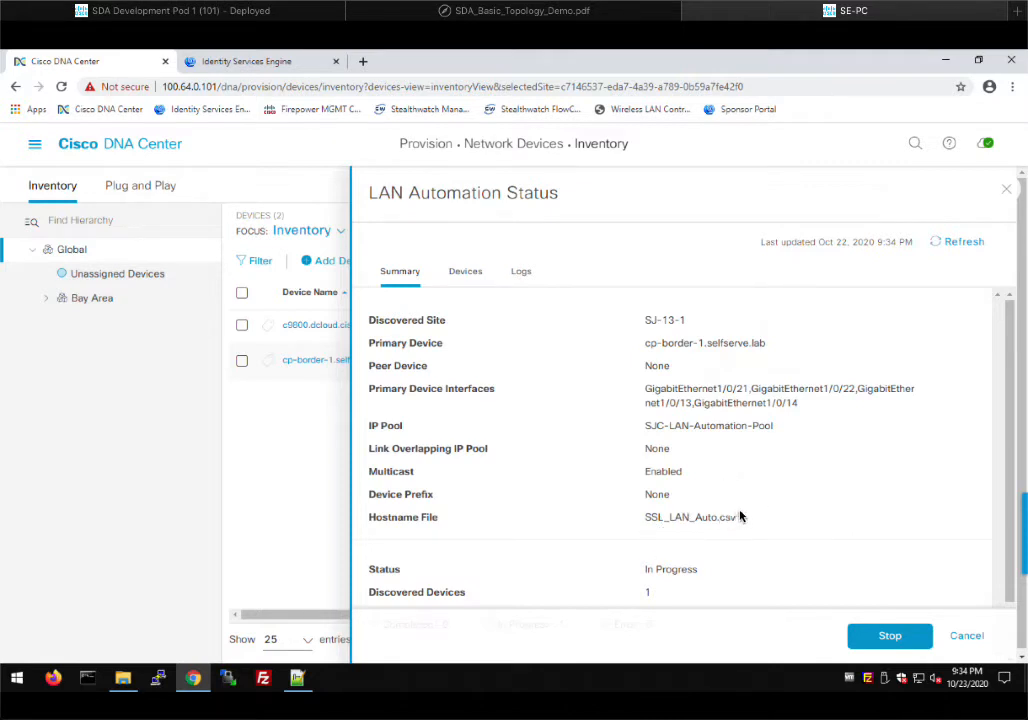
pyautogui.scroll(-1, 740, 516)
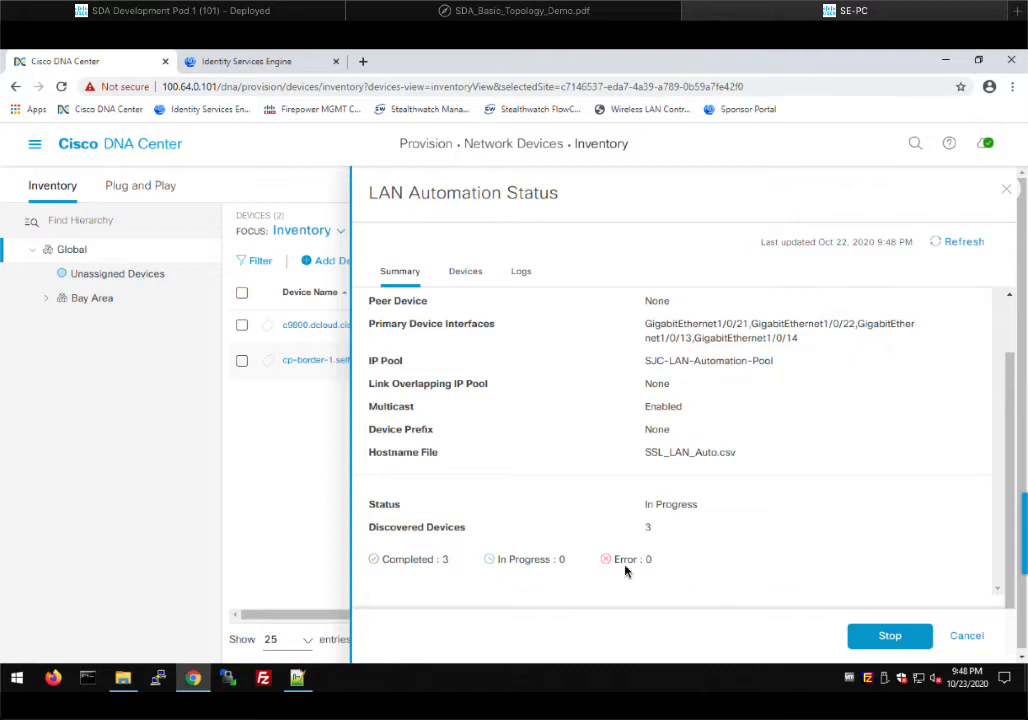
# Stop LAN Automation, refresh its status twice, and switch to the SDA_Basic_Topology_Demo.pdf diagram
pyautogui.click(888, 637)
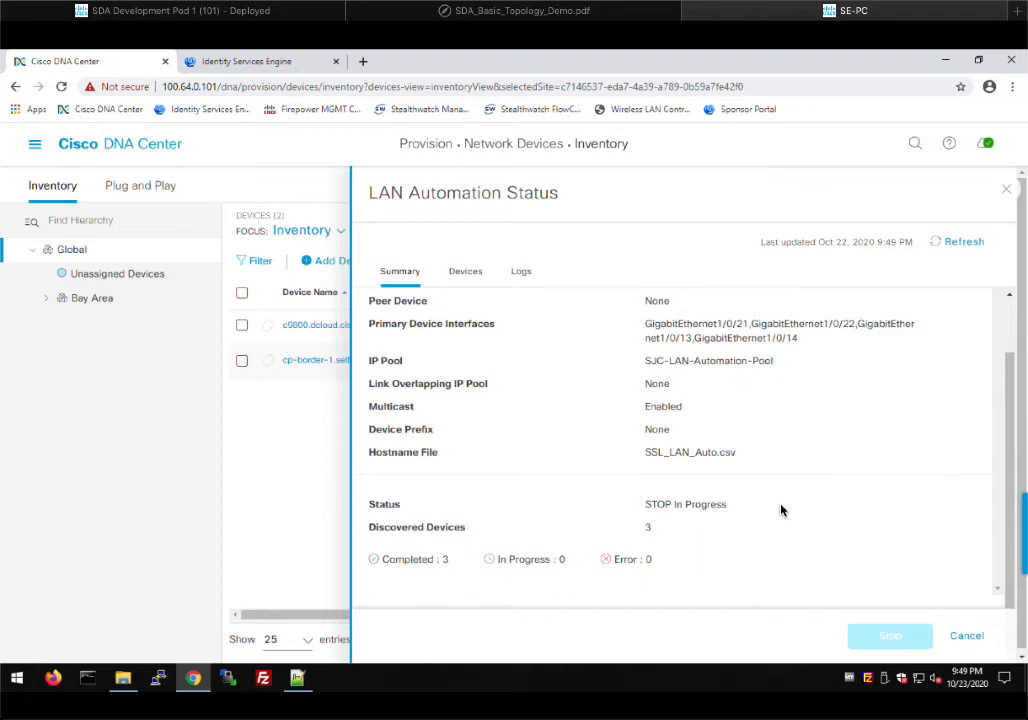
pyautogui.click(948, 244)
pyautogui.click(948, 244)
pyautogui.click(530, 12)
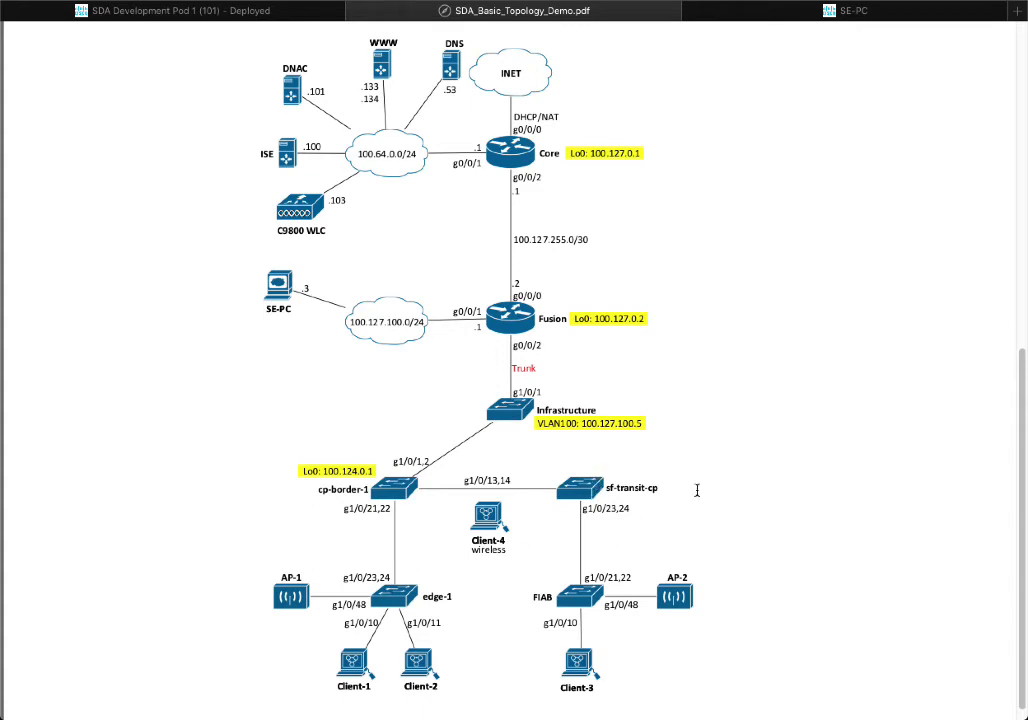
# Return to LAN Automation Status and refresh until it reads Completed with 3 of 3 devices
pyautogui.click(780, 12)
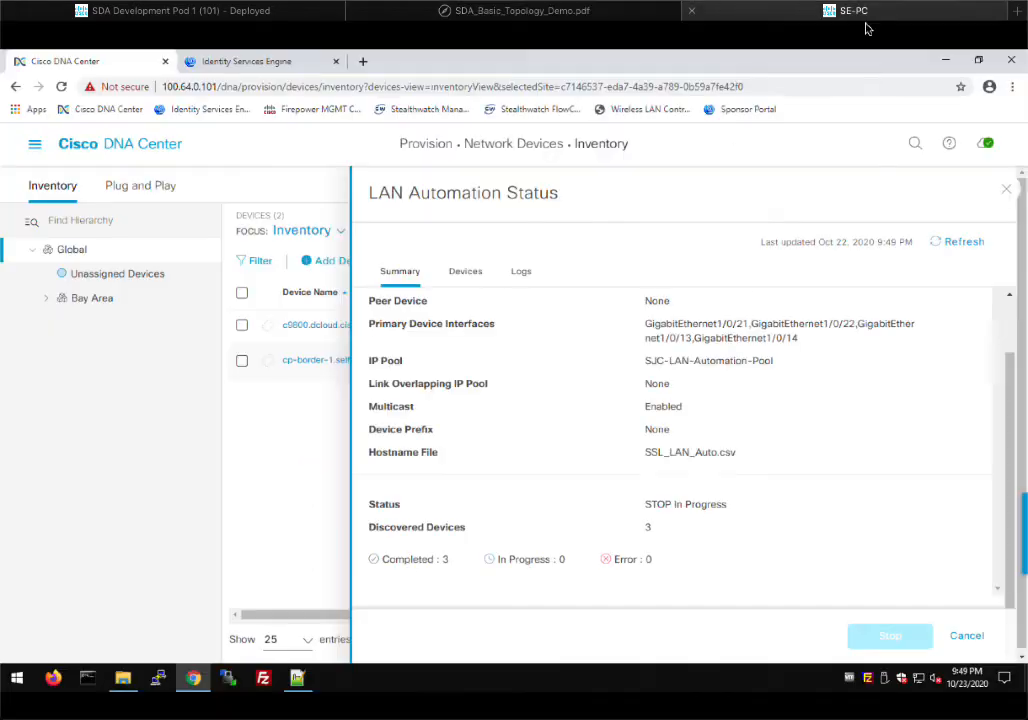
pyautogui.click(963, 248)
pyautogui.click(950, 241)
pyautogui.click(941, 246)
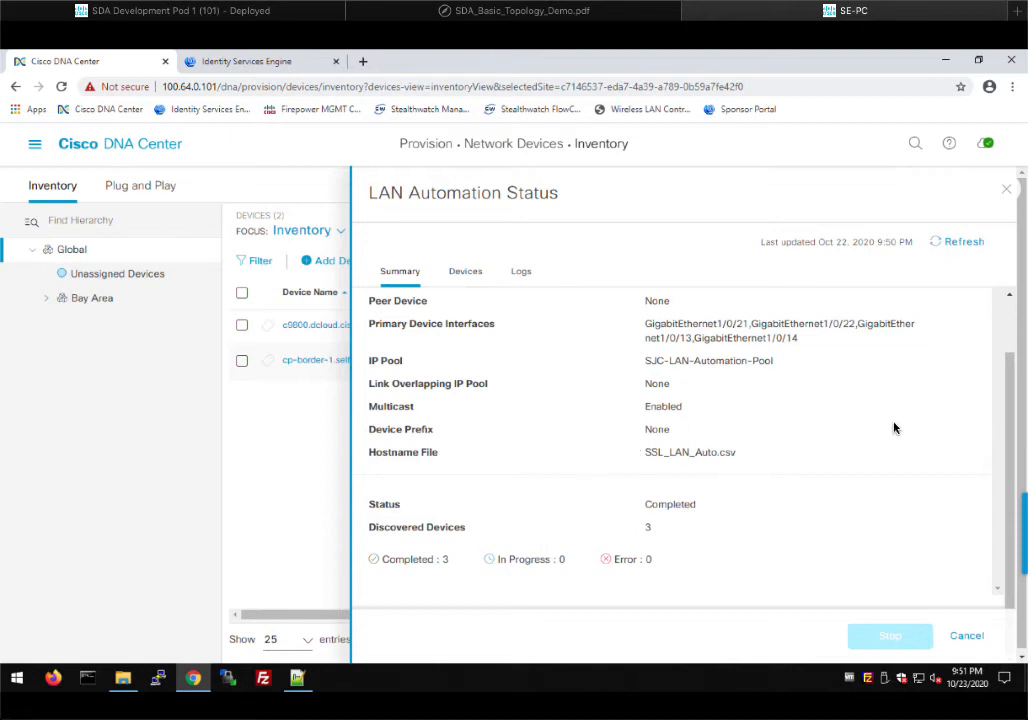
# Dismiss the LAN Automation Status panel and scroll across the inventory columns for all five devices
pyautogui.click(1008, 193)
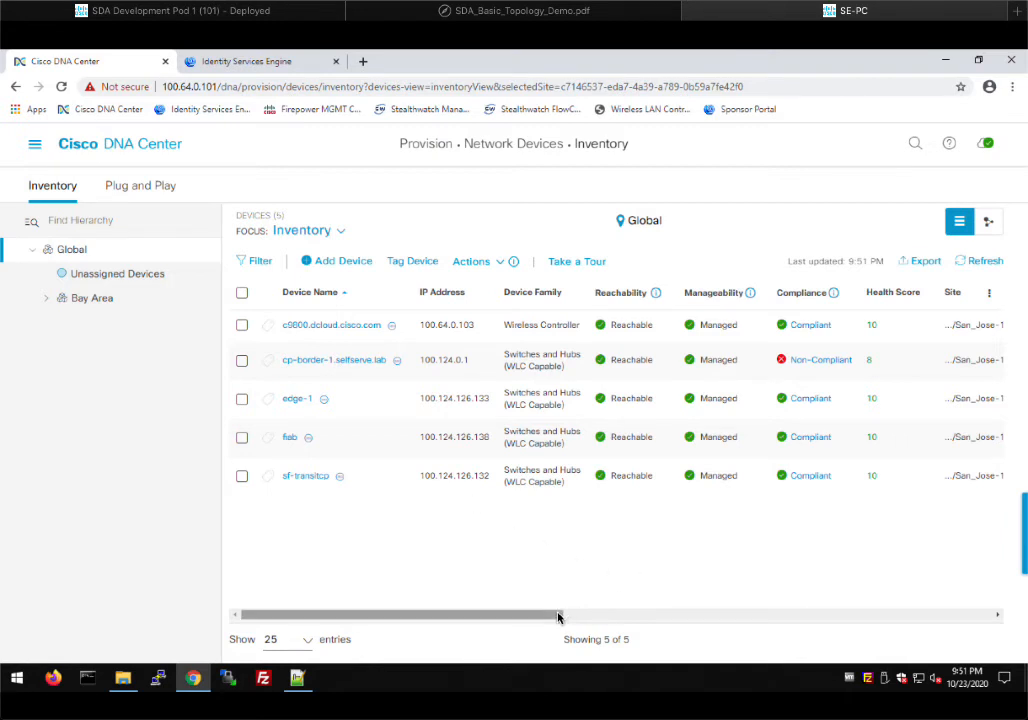
pyautogui.moveTo(558, 617); pyautogui.dragTo(677, 608)
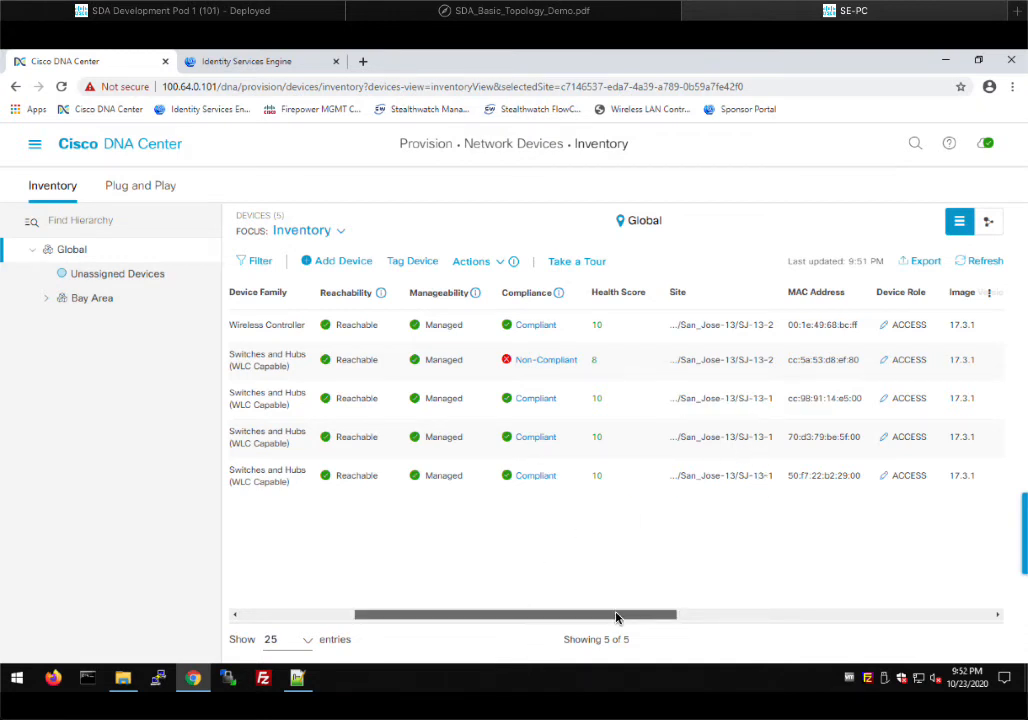
pyautogui.hscroll(5, 616, 617)
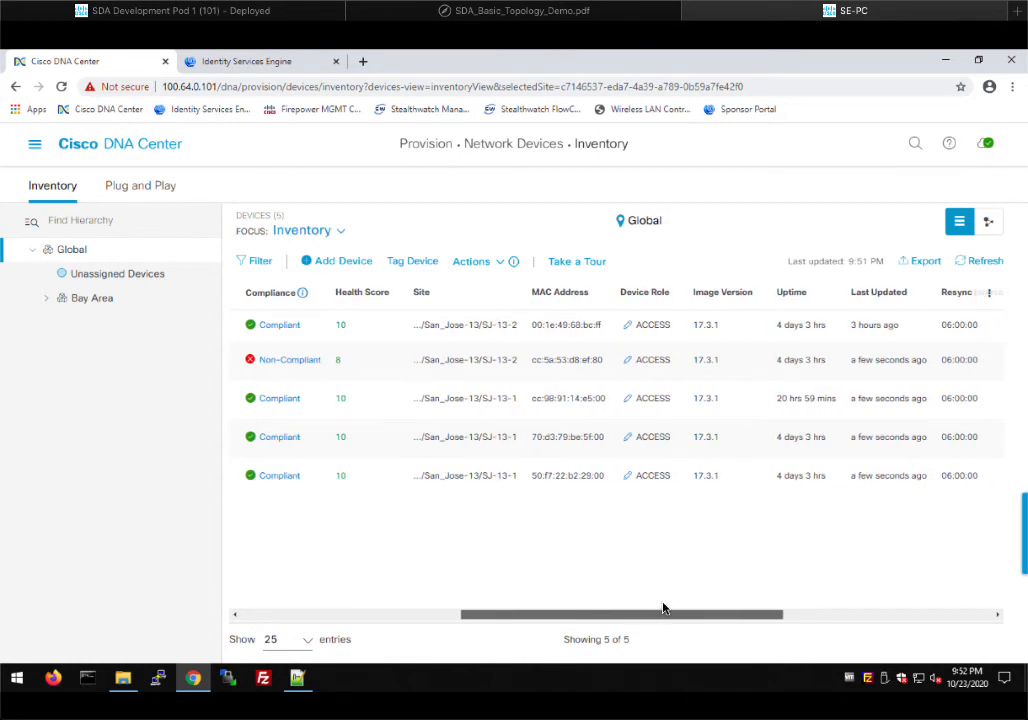
pyautogui.hscroll(2, 663, 608)
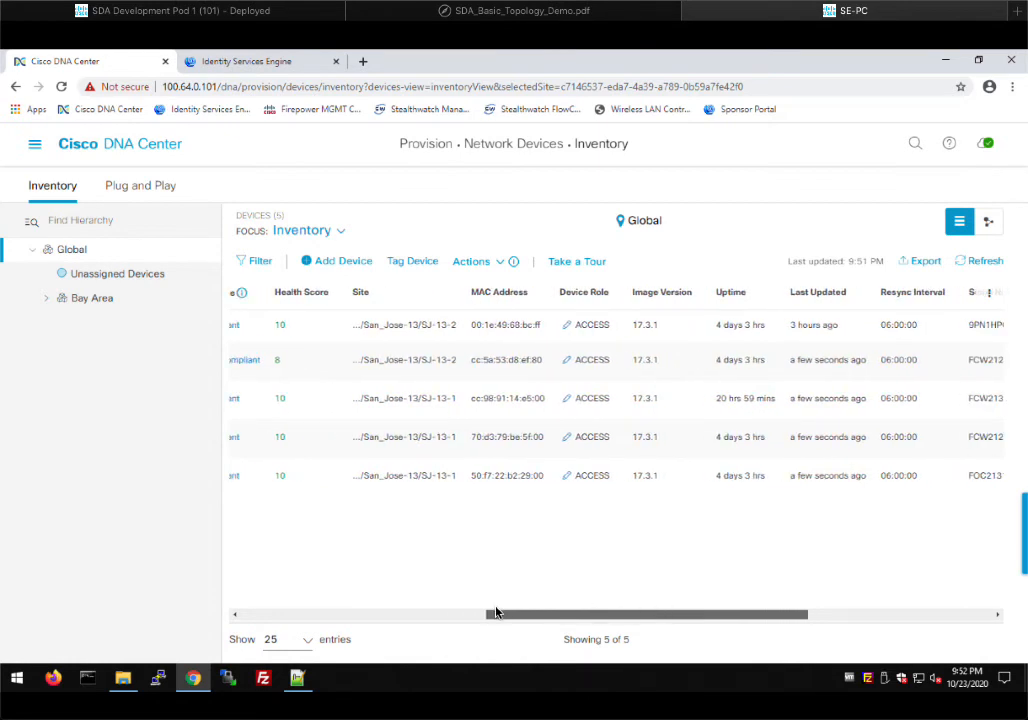
pyautogui.hscroll(-8, 496, 612)
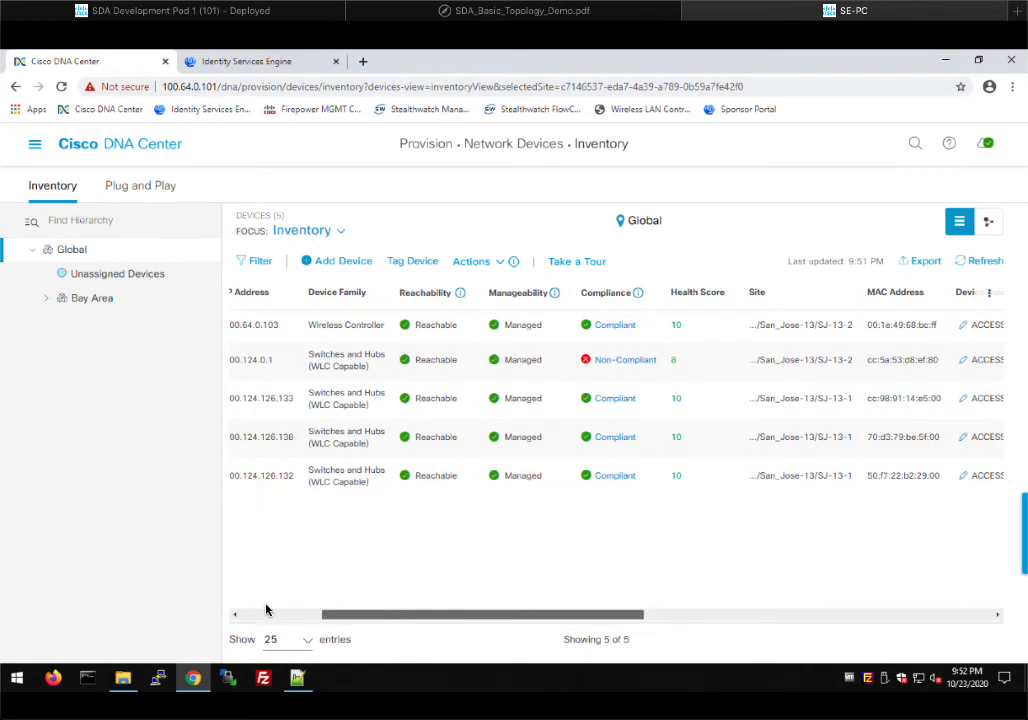
pyautogui.hscroll(-4, 263, 612)
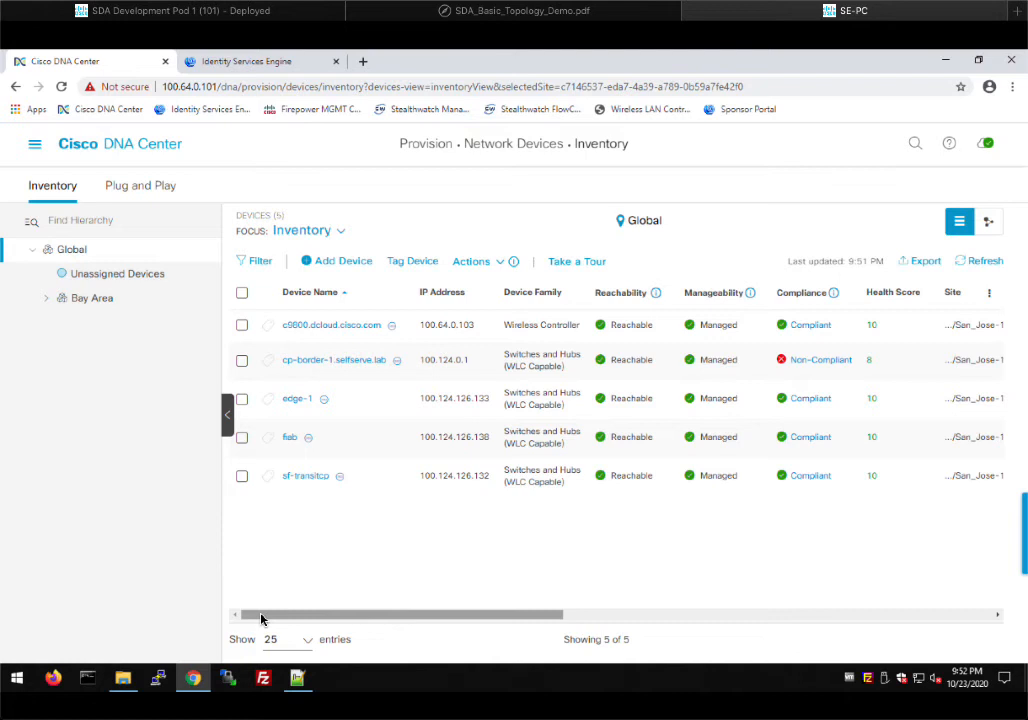
pyautogui.moveTo(261, 619); pyautogui.dragTo(478, 621)
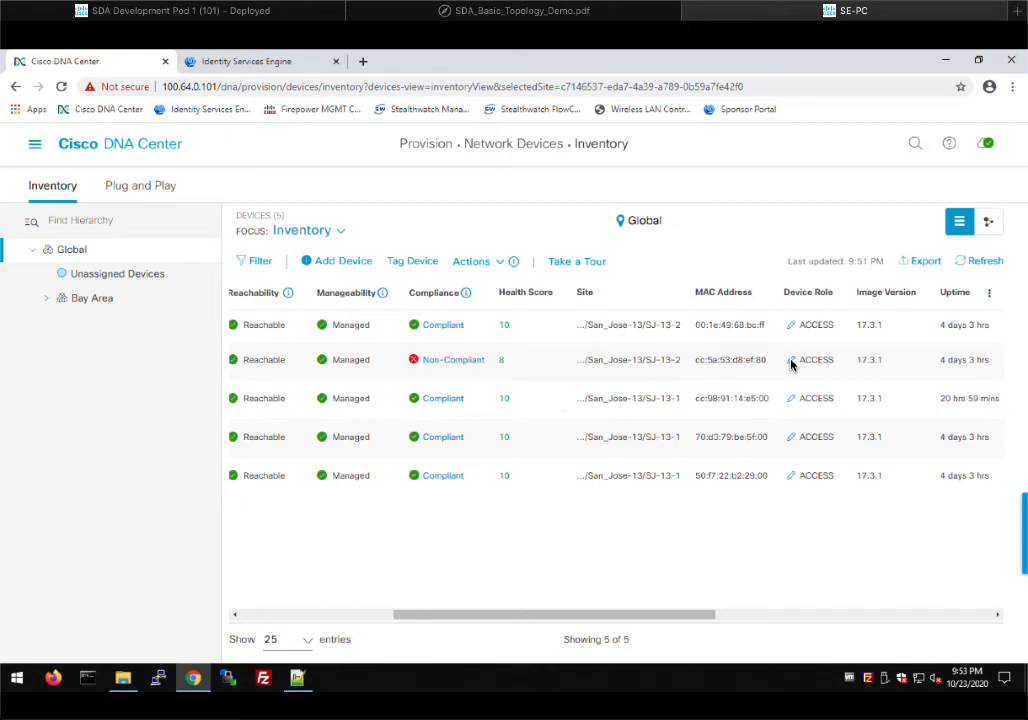
# Check the topology diagram for the border devices, then return to the device inventory
pyautogui.click(327, 615)
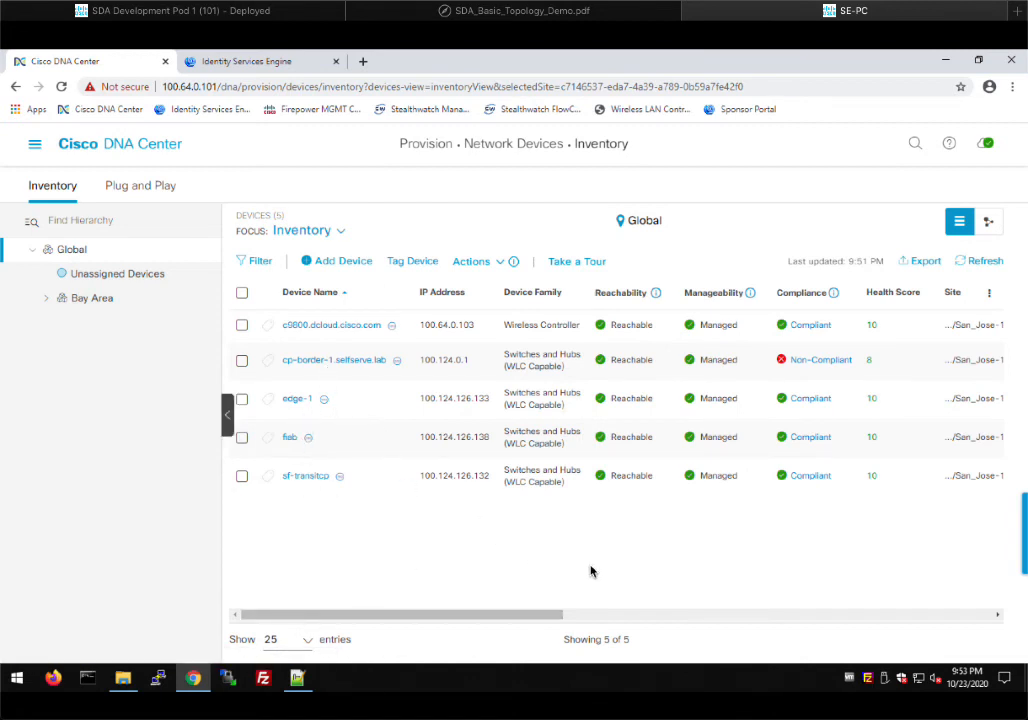
pyautogui.click(598, 616)
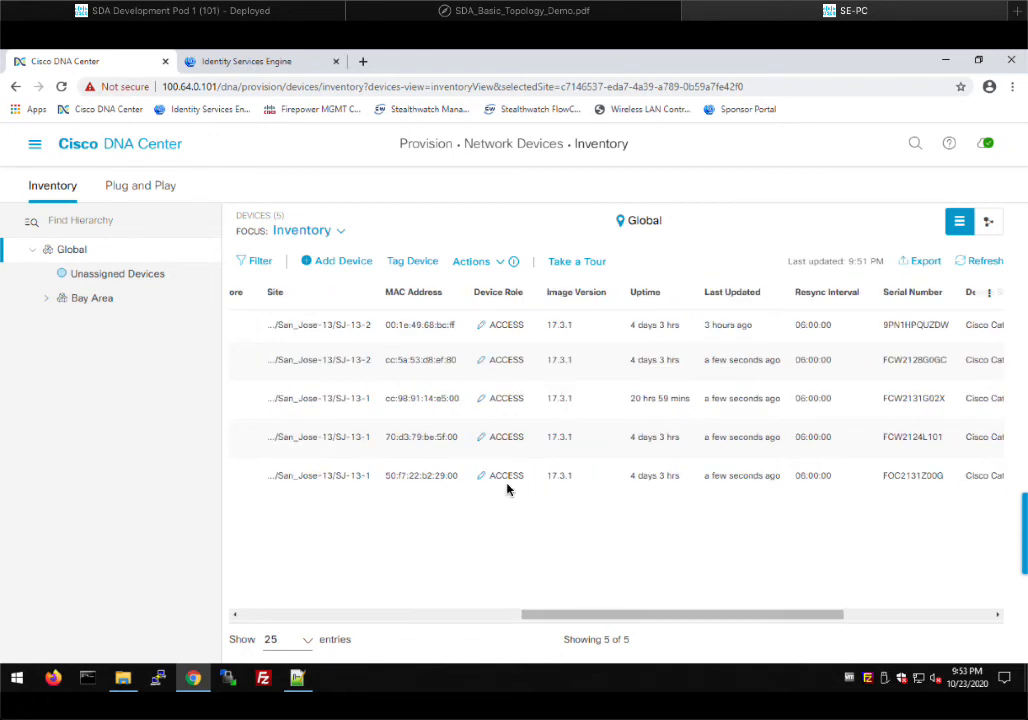
pyautogui.click(540, 15)
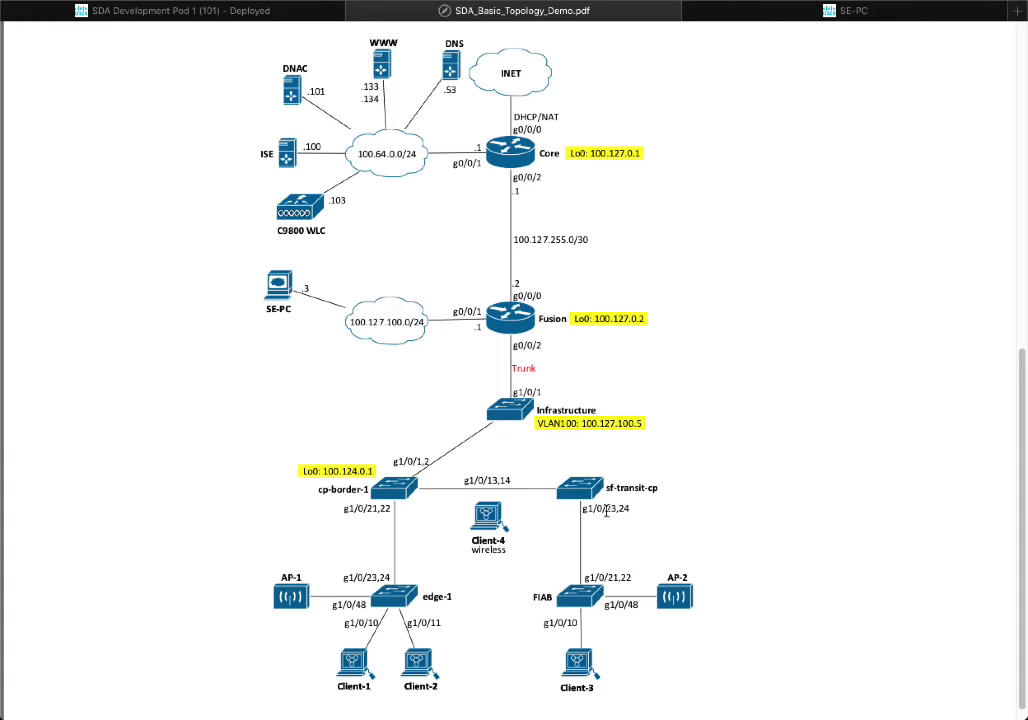
pyautogui.click(713, 16)
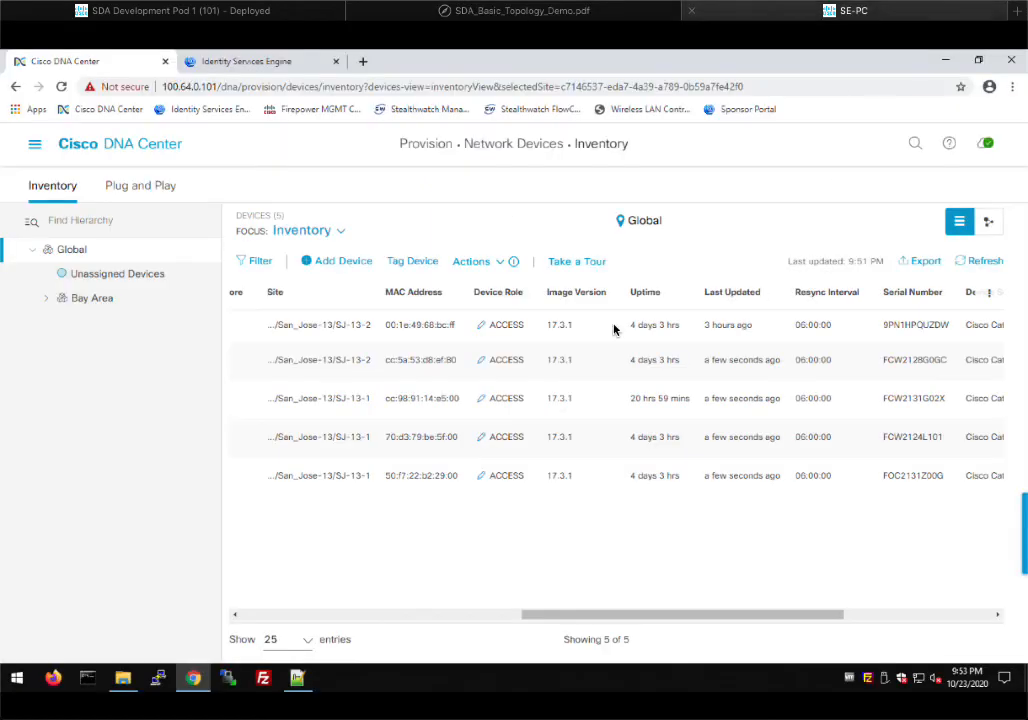
# Set the device role of cp-border-1 and sf-transitcp to BORDER ROUTER
pyautogui.click(484, 362)
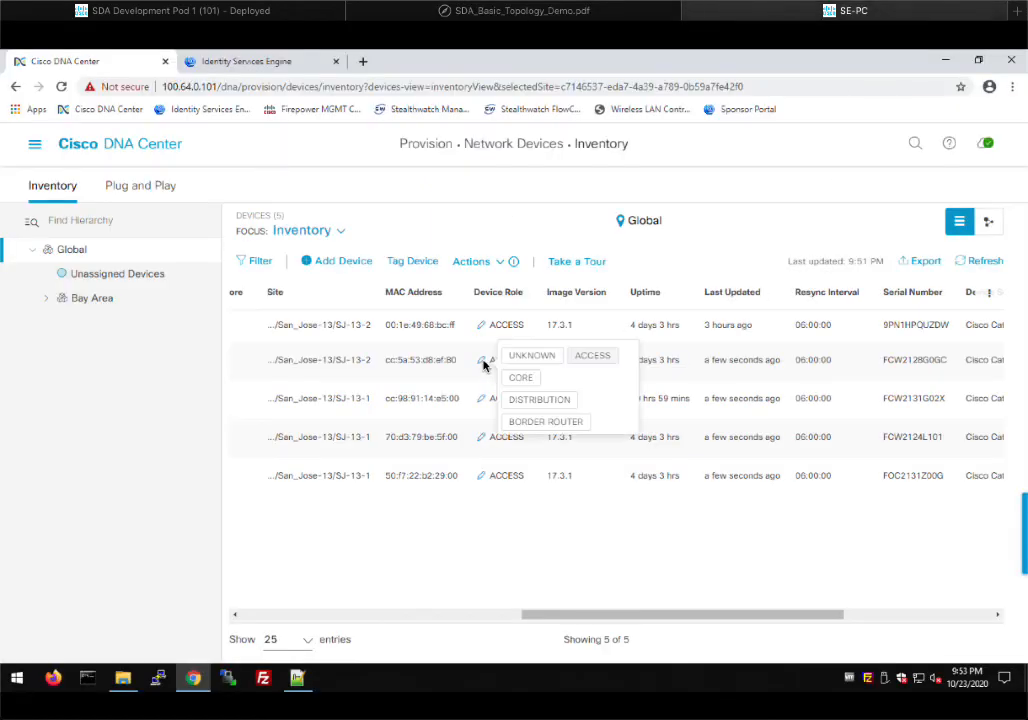
pyautogui.click(535, 424)
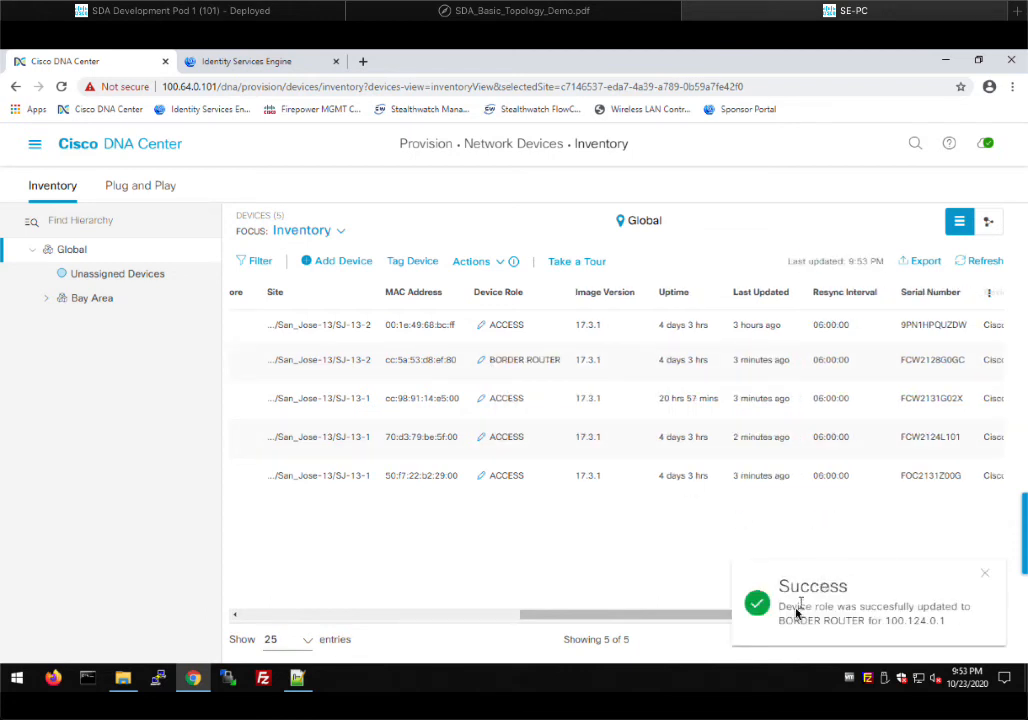
pyautogui.click(481, 478)
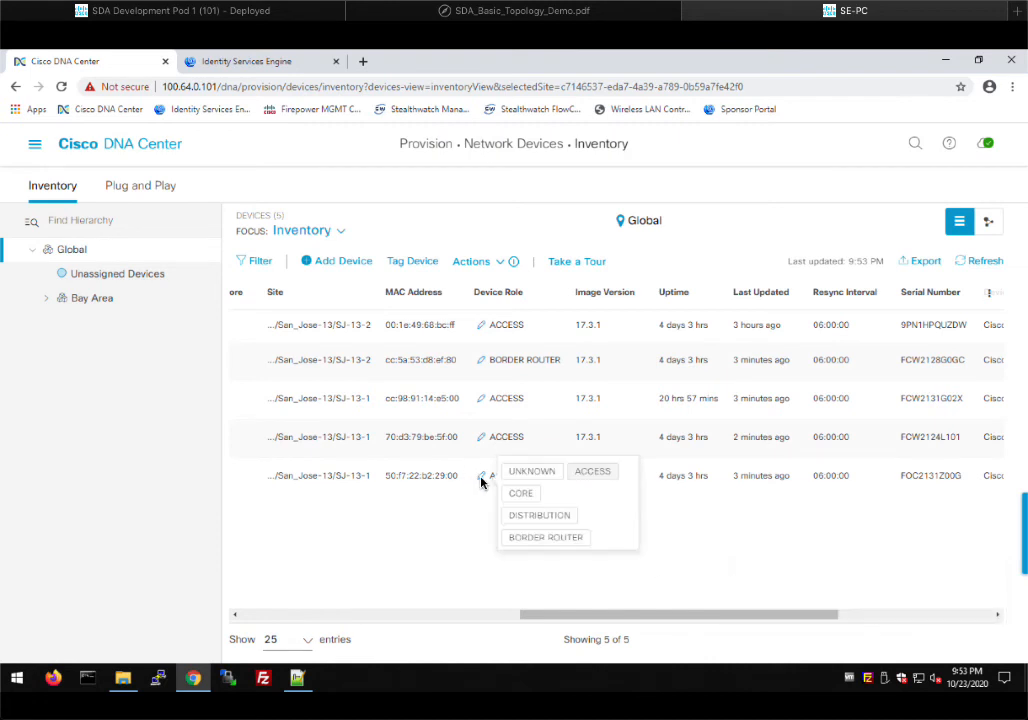
pyautogui.click(545, 539)
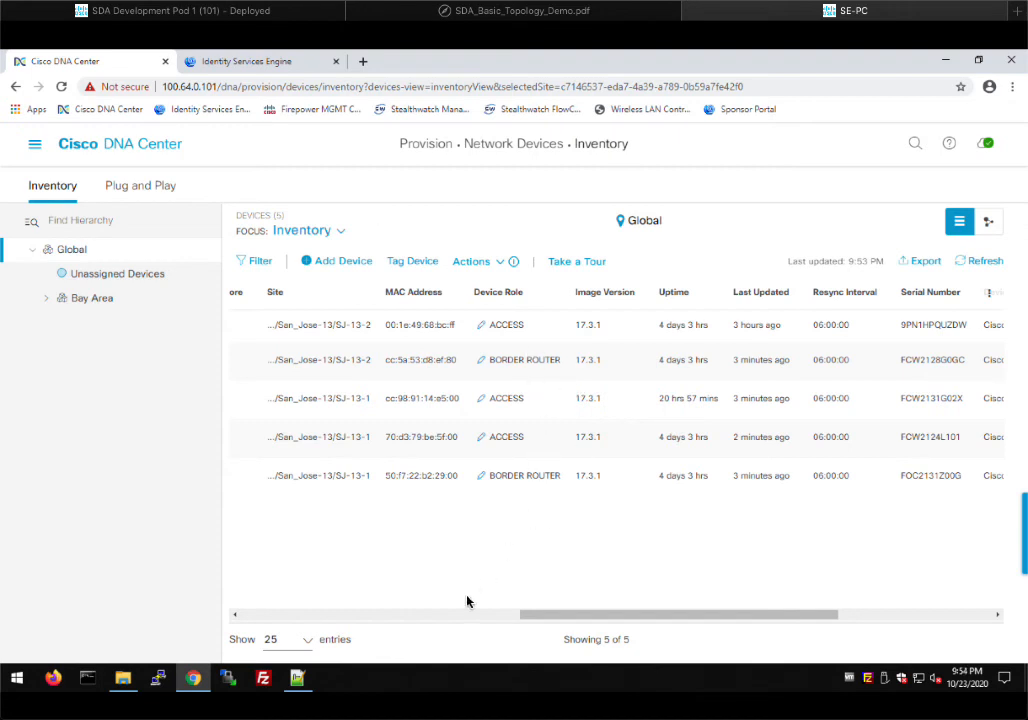
pyautogui.hscroll(-3, 315, 620)
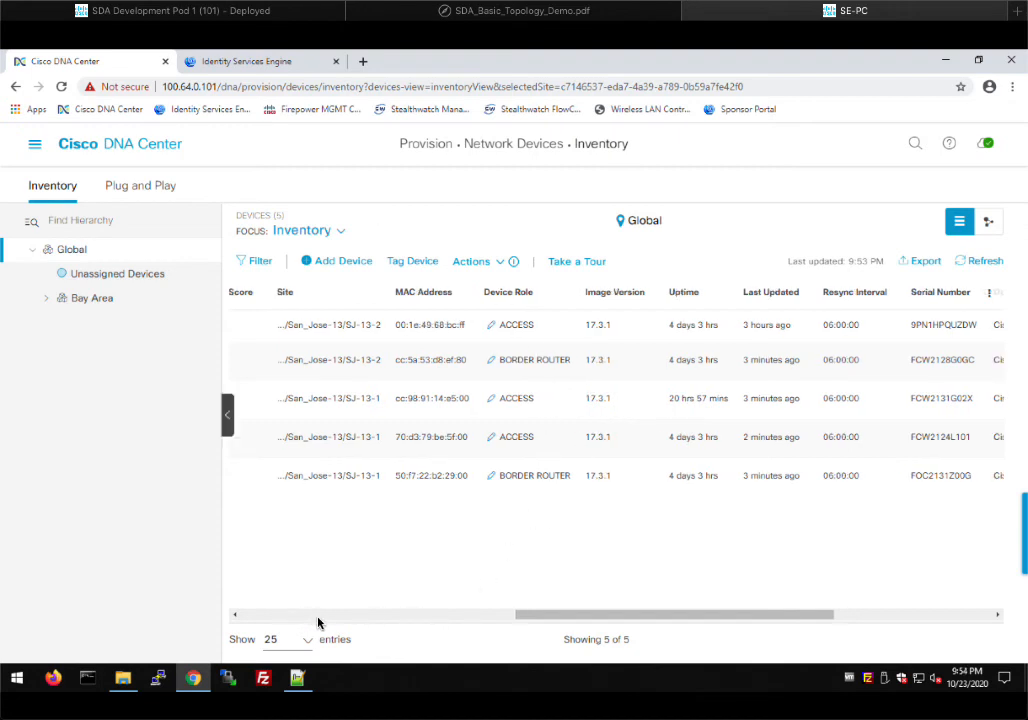
pyautogui.hscroll(-3, 299, 615)
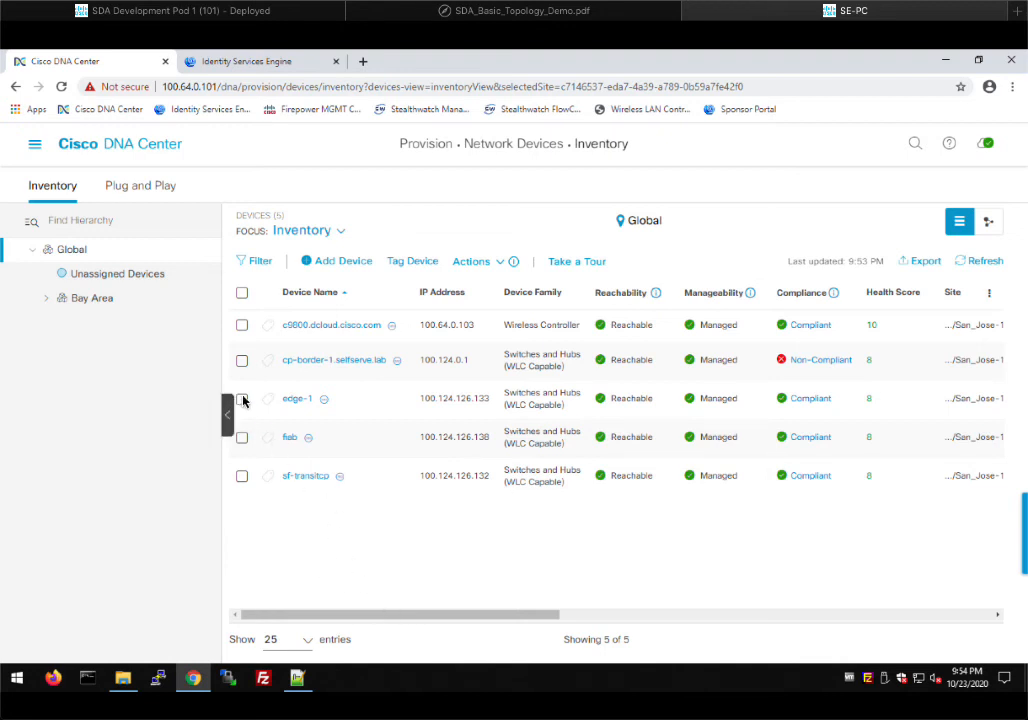
# Select sf-transitcp, fiab and edge-1 and launch Provision Device from the Actions menu
pyautogui.tripleClick(243, 432)
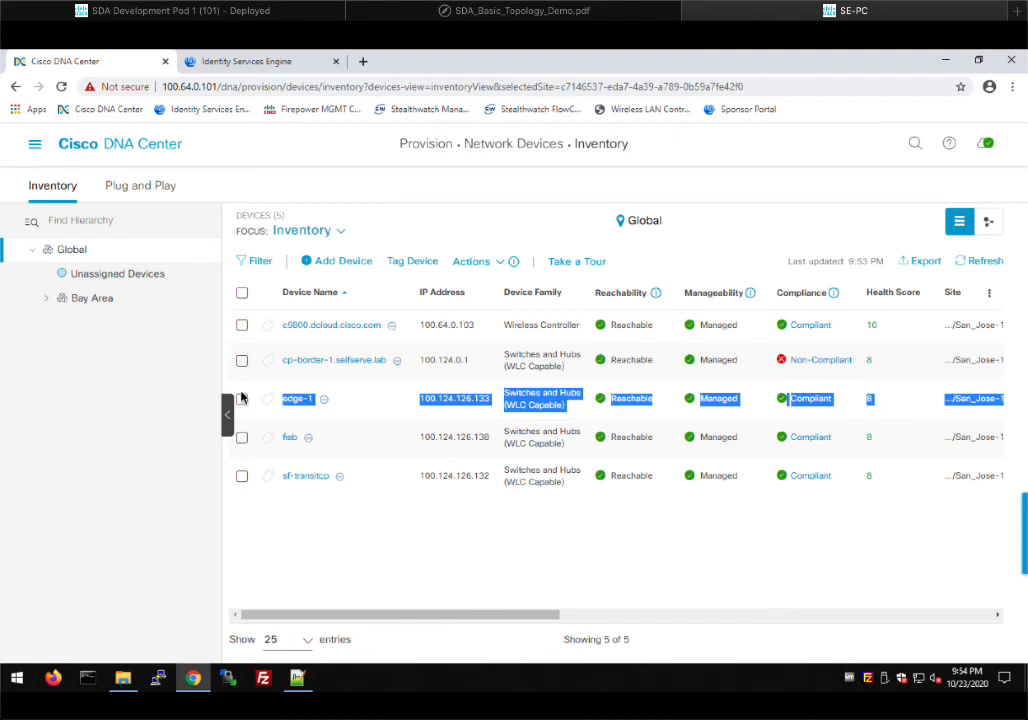
pyautogui.click(242, 477)
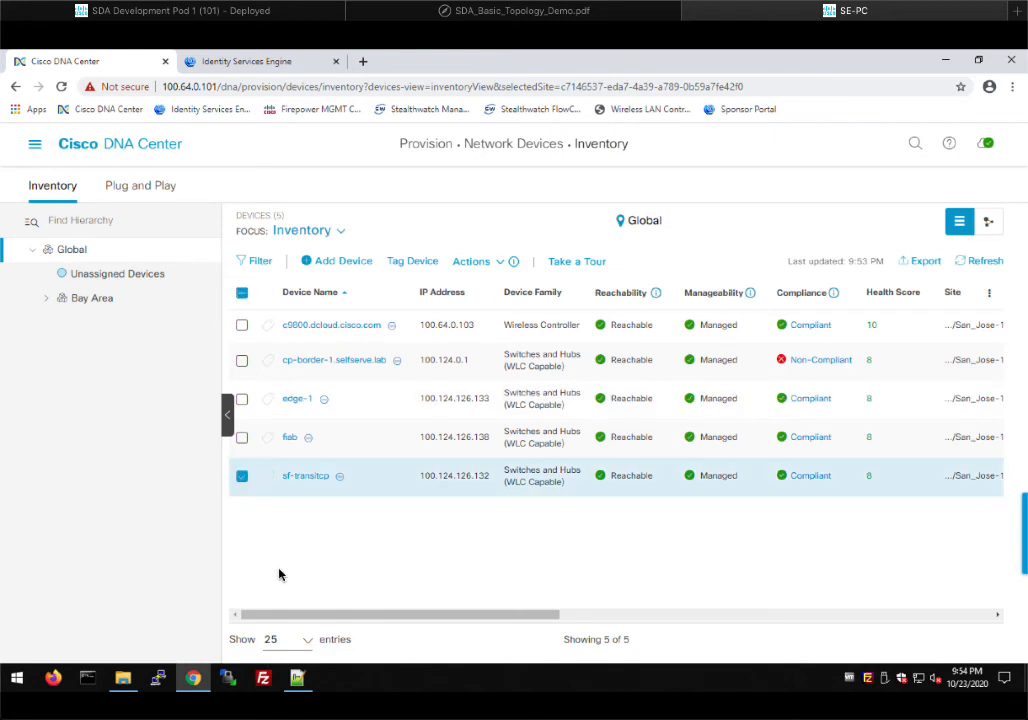
pyautogui.click(242, 438)
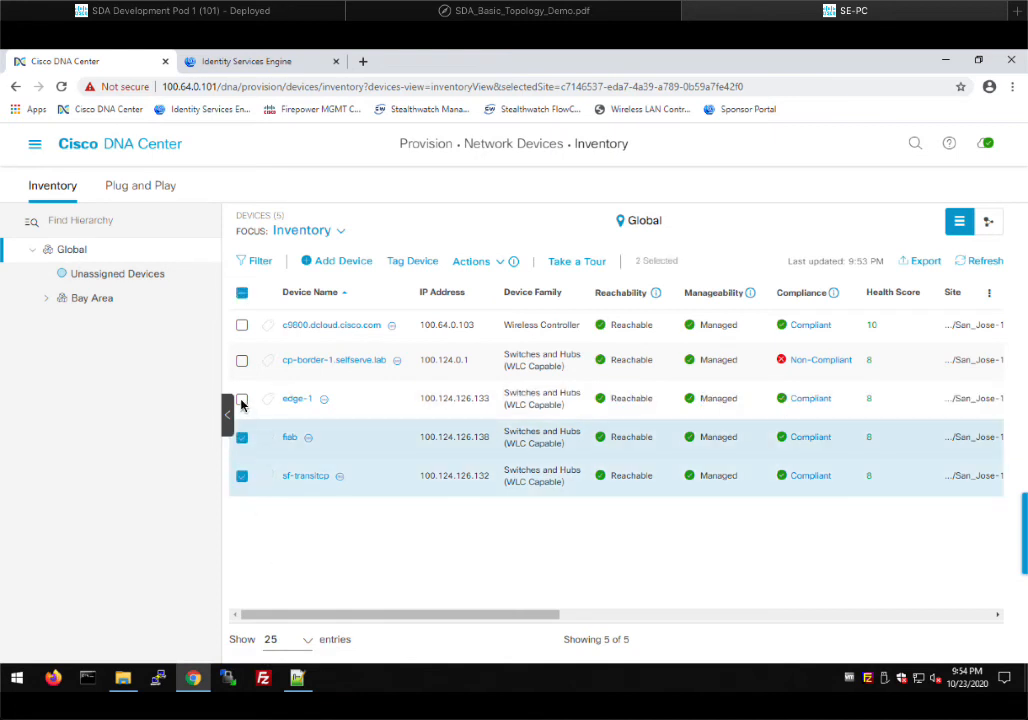
pyautogui.click(242, 400)
pyautogui.click(484, 265)
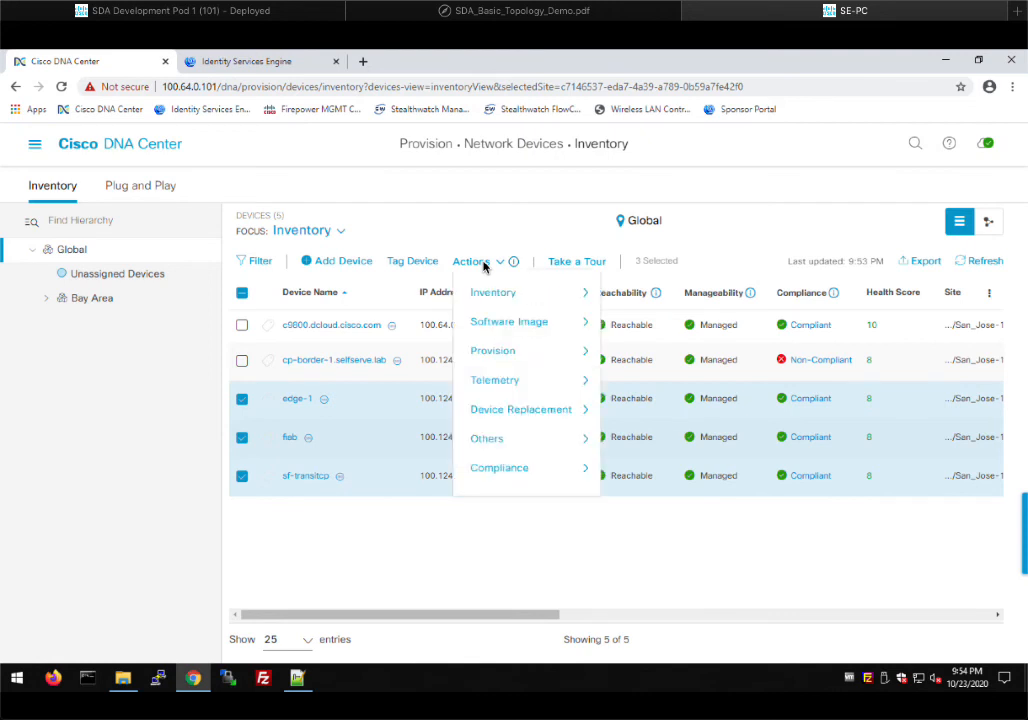
pyautogui.moveTo(509, 354)
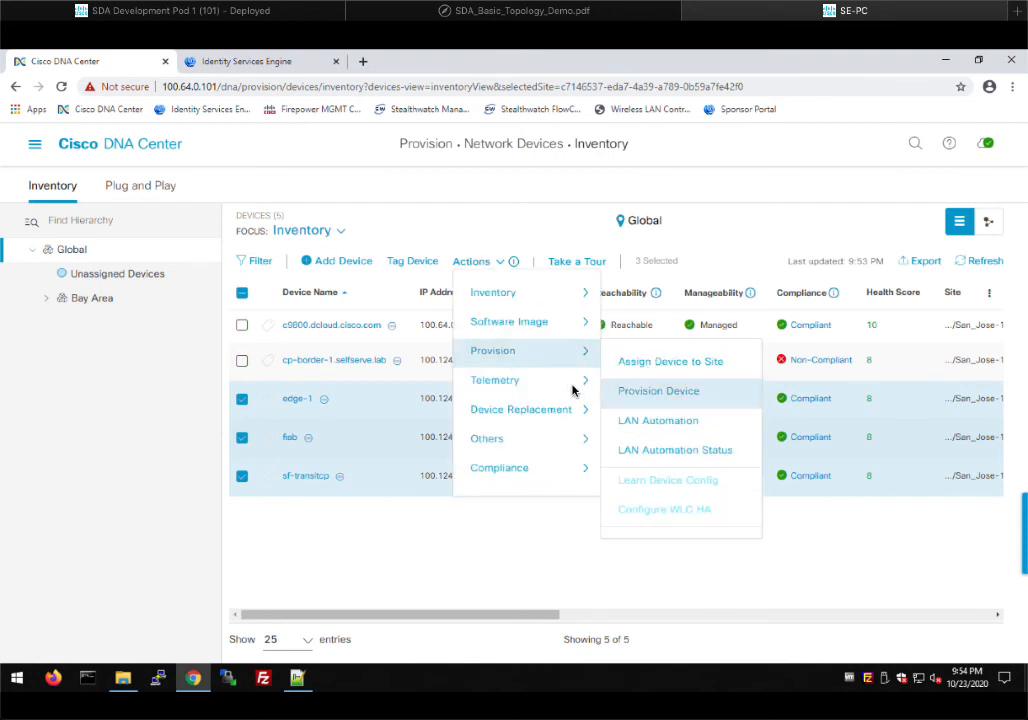
pyautogui.click(652, 391)
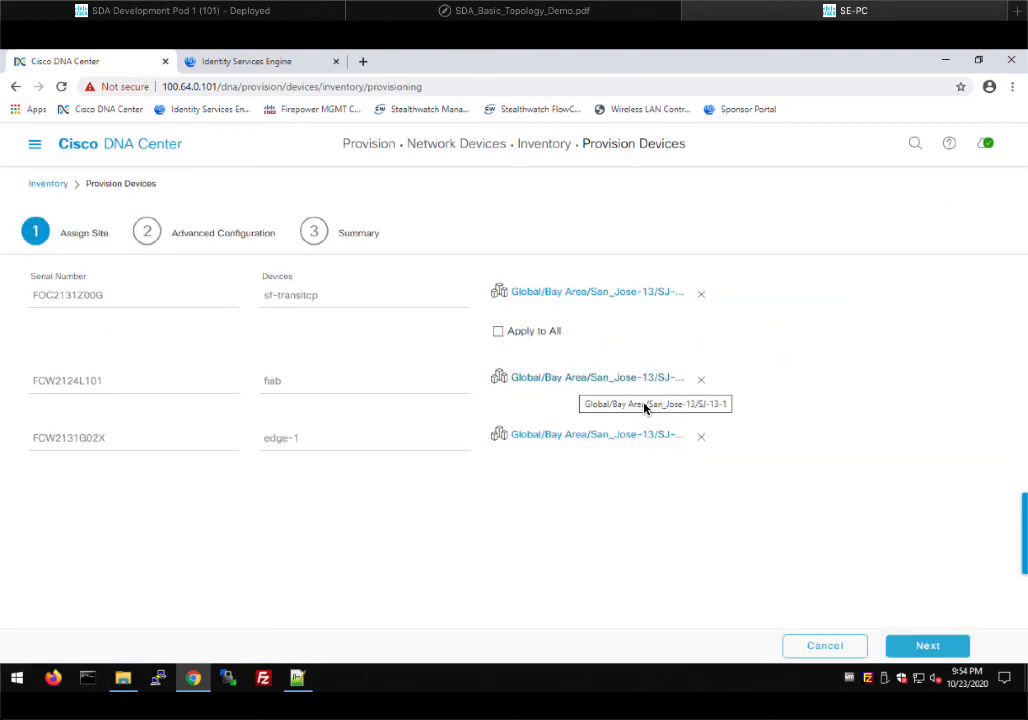
# Reassign sf-transitcp to SF-1-2 and fiab to SF-1-1, keeping edge-1 at SJ-13-1, and continue
pyautogui.click(596, 295)
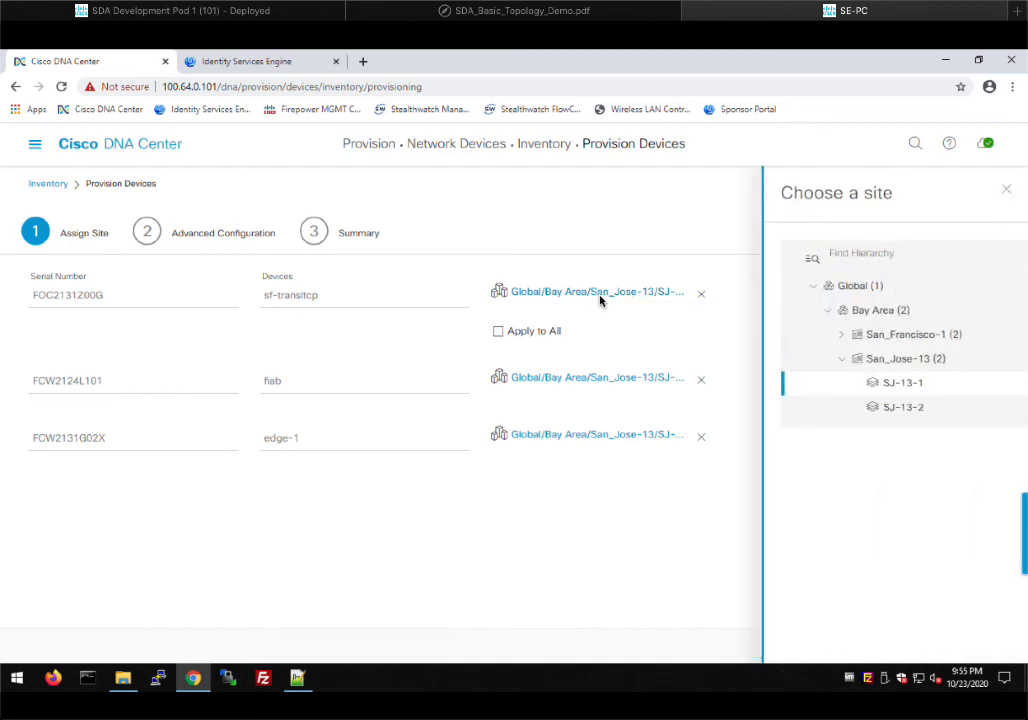
pyautogui.click(594, 335)
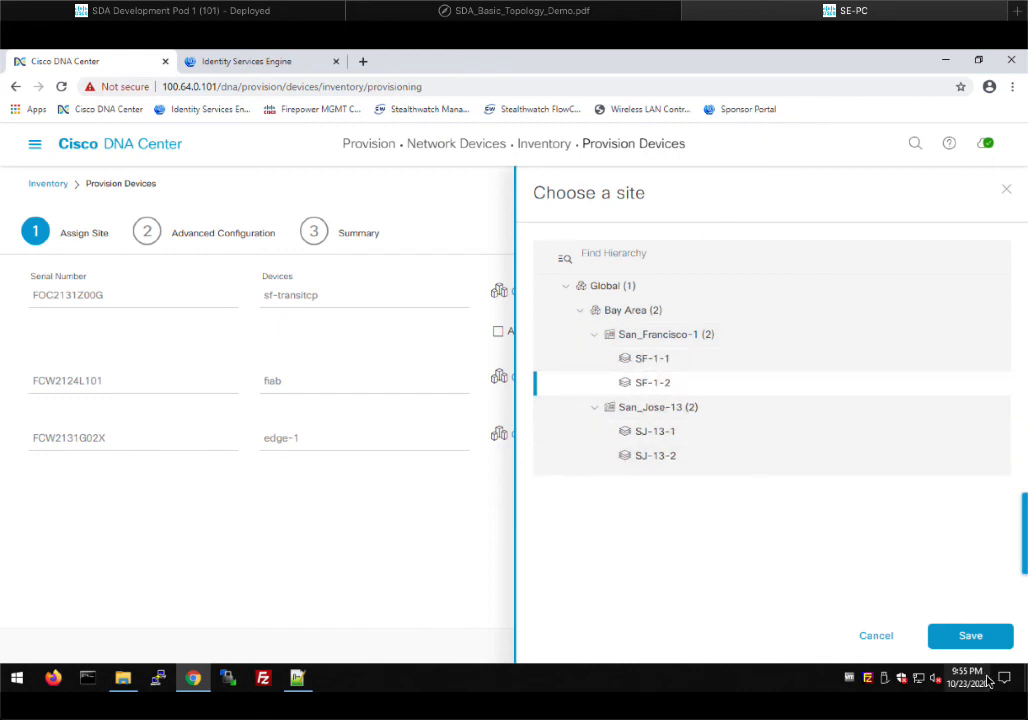
pyautogui.click(968, 637)
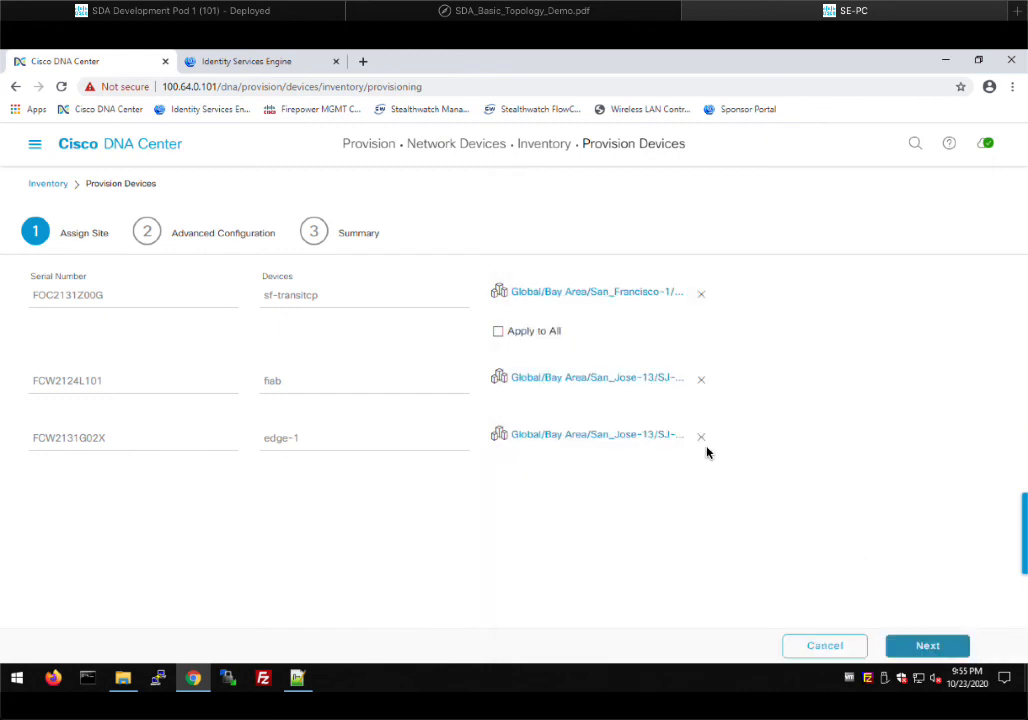
pyautogui.click(610, 379)
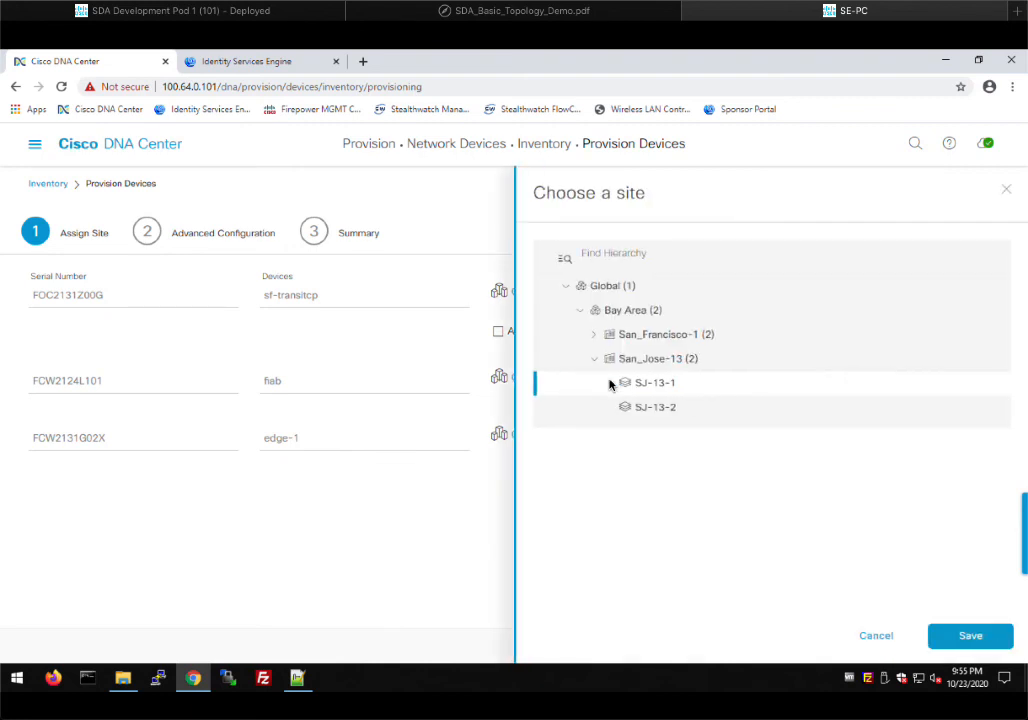
pyautogui.click(594, 335)
pyautogui.click(621, 360)
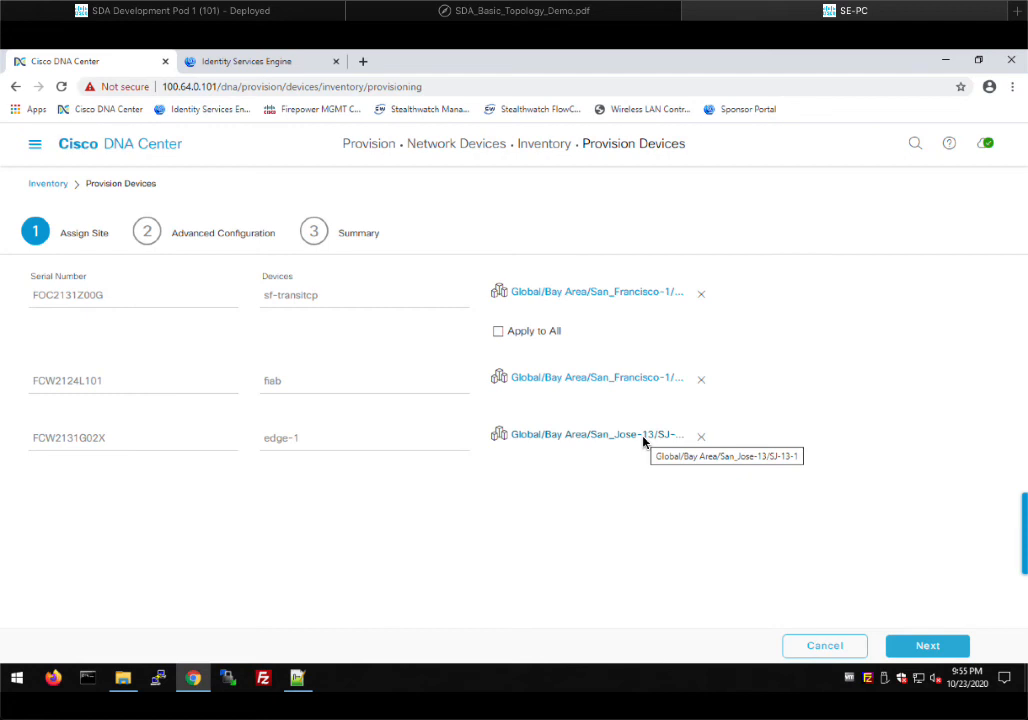
pyautogui.click(929, 647)
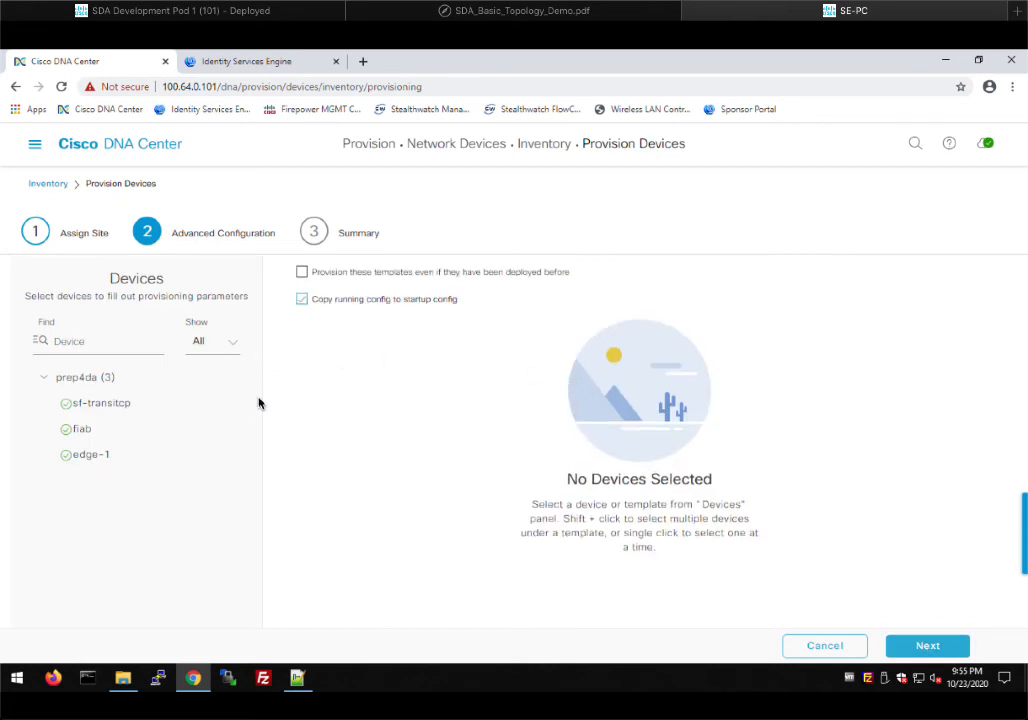
# Review the prep4da template settings for sf-transitcp, fiab and edge-1
pyautogui.click(98, 405)
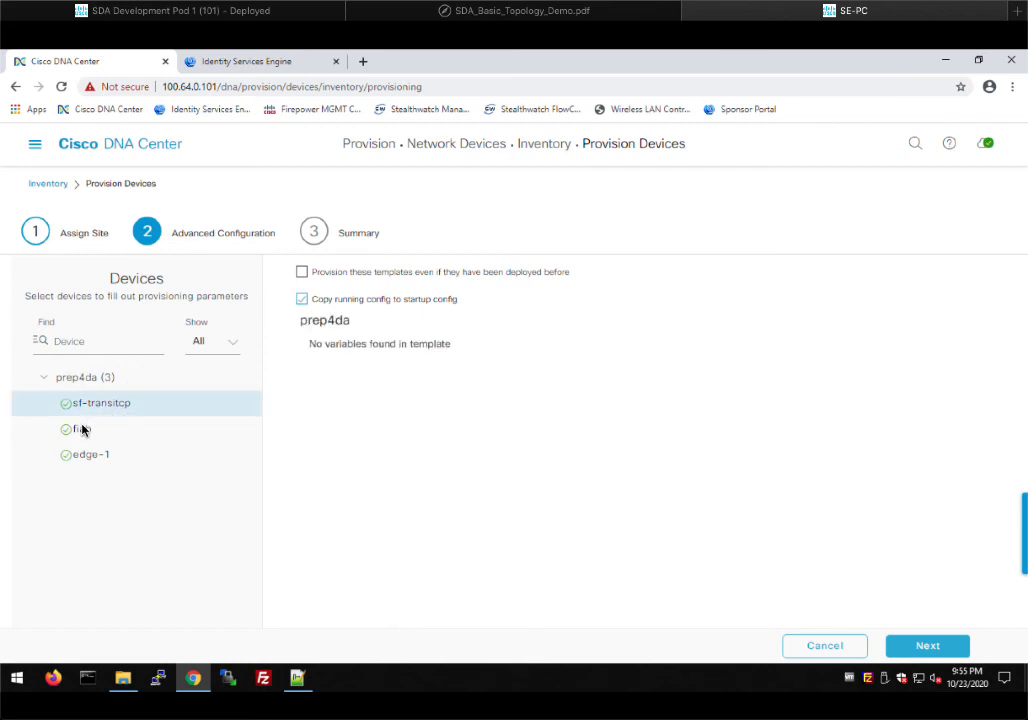
pyautogui.click(83, 429)
pyautogui.click(101, 456)
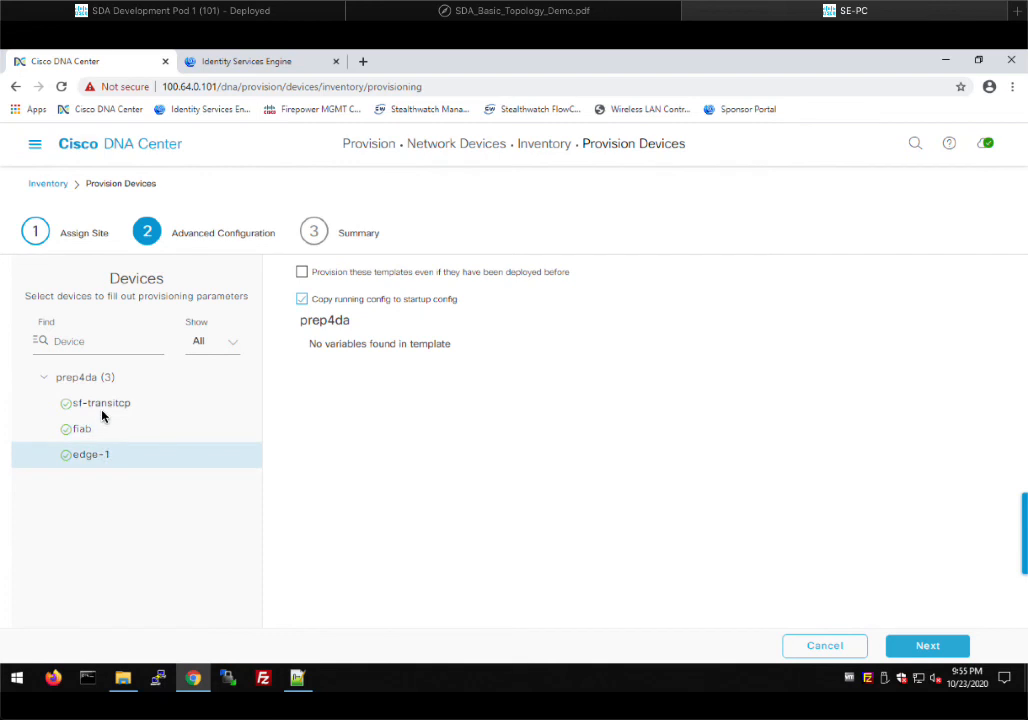
pyautogui.click(102, 411)
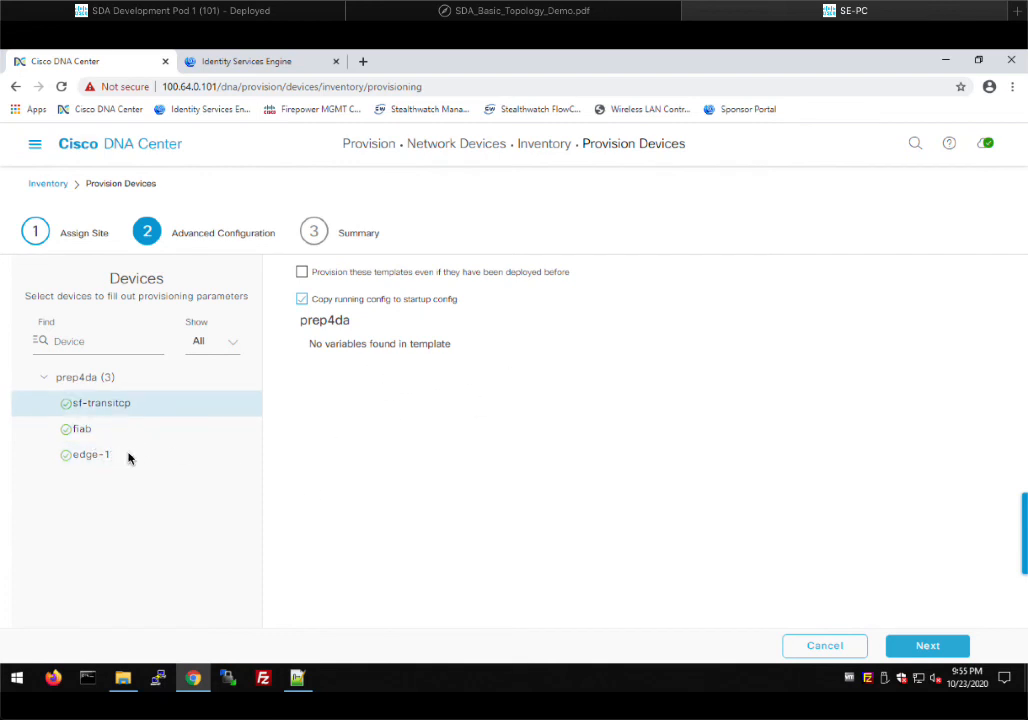
pyautogui.click(128, 458)
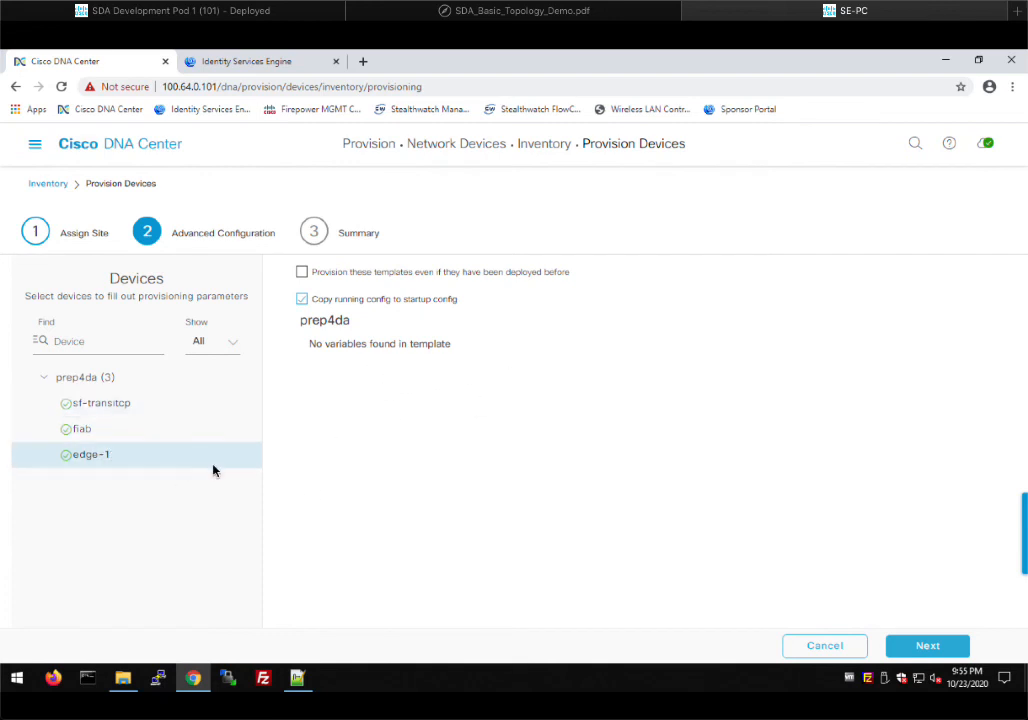
# Review the provisioning summary and bring up the Deploy scheduling dialog
pyautogui.click(925, 647)
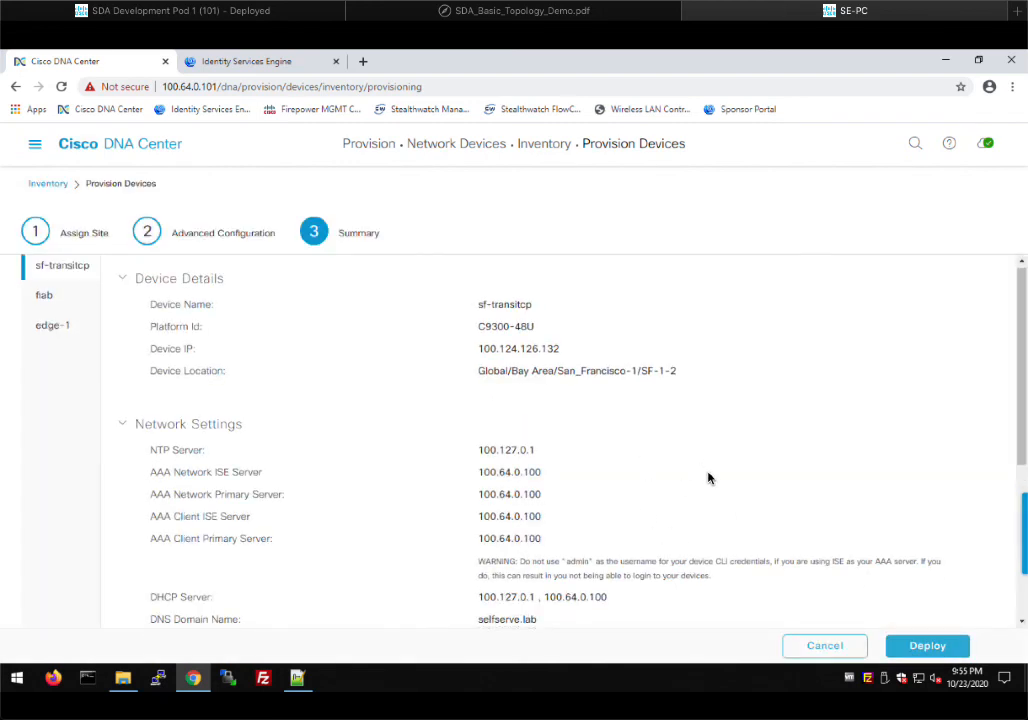
pyautogui.scroll(-2, 720, 490)
pyautogui.scroll(-4, 912, 632)
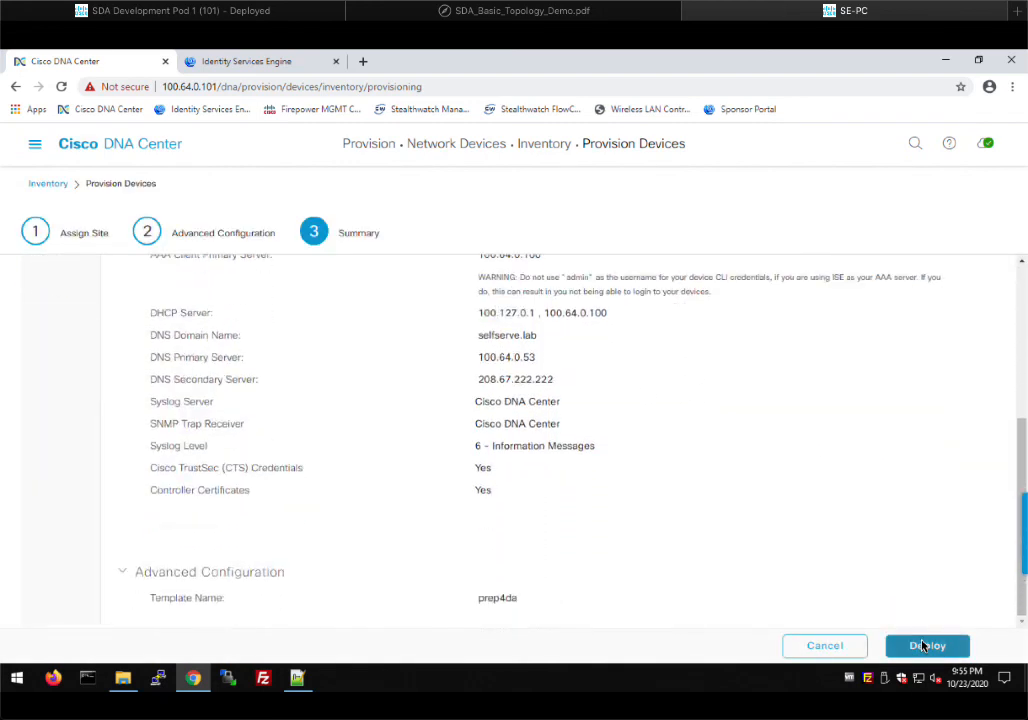
pyautogui.click(925, 646)
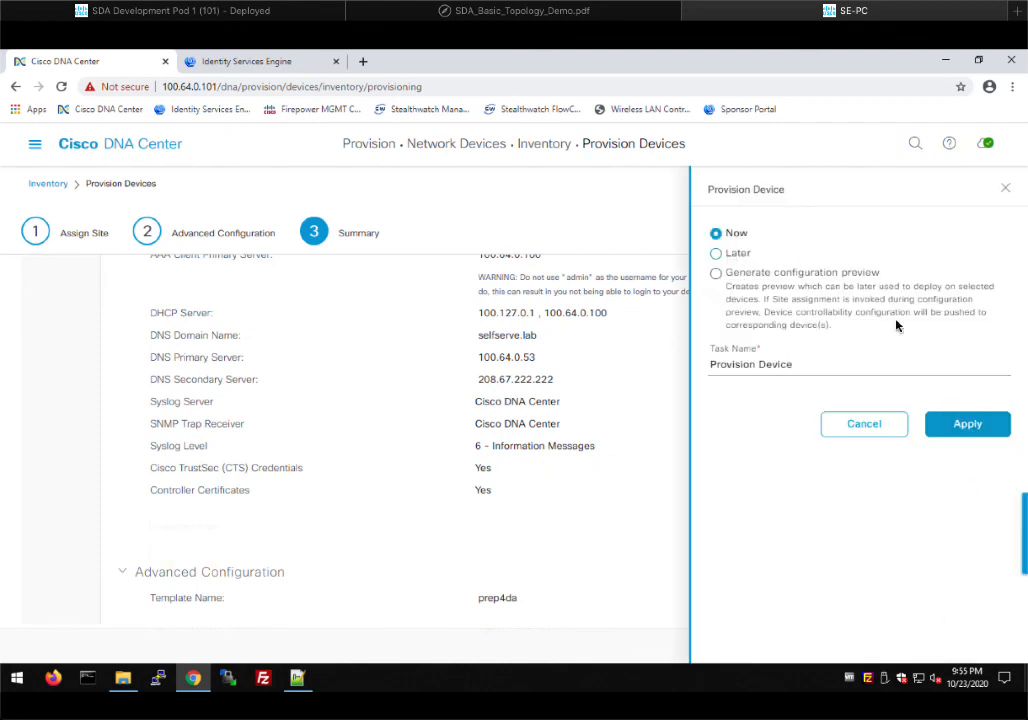
# Provision the switches Now, confirm all five devices are compliant, and switch to Identity Services Engine
pyautogui.click(968, 426)
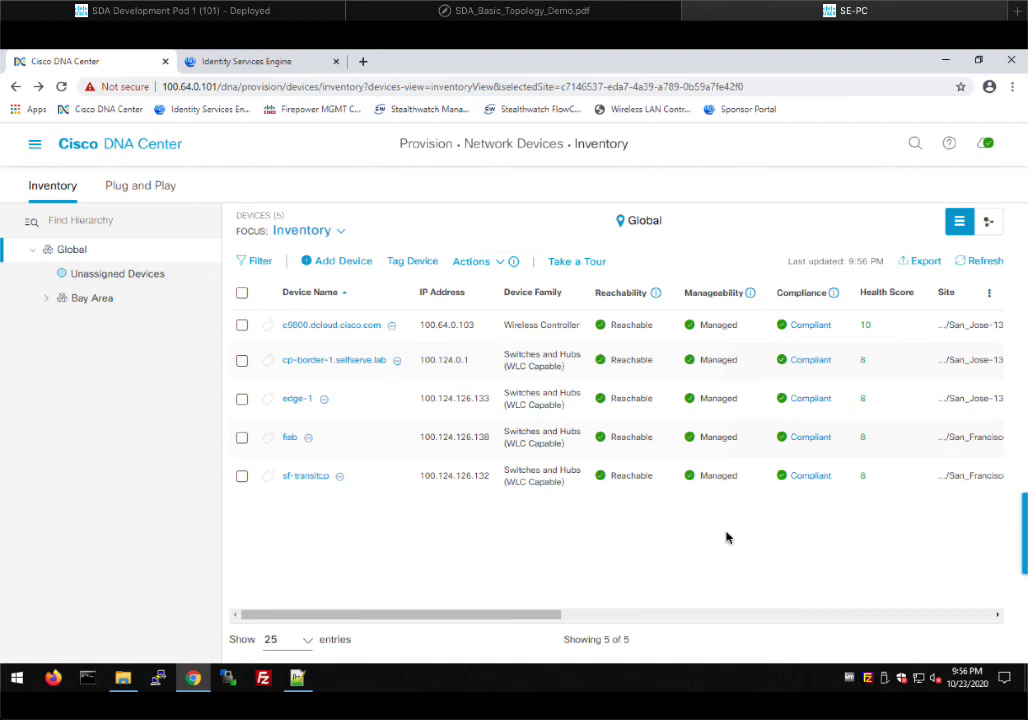
pyautogui.click(593, 617)
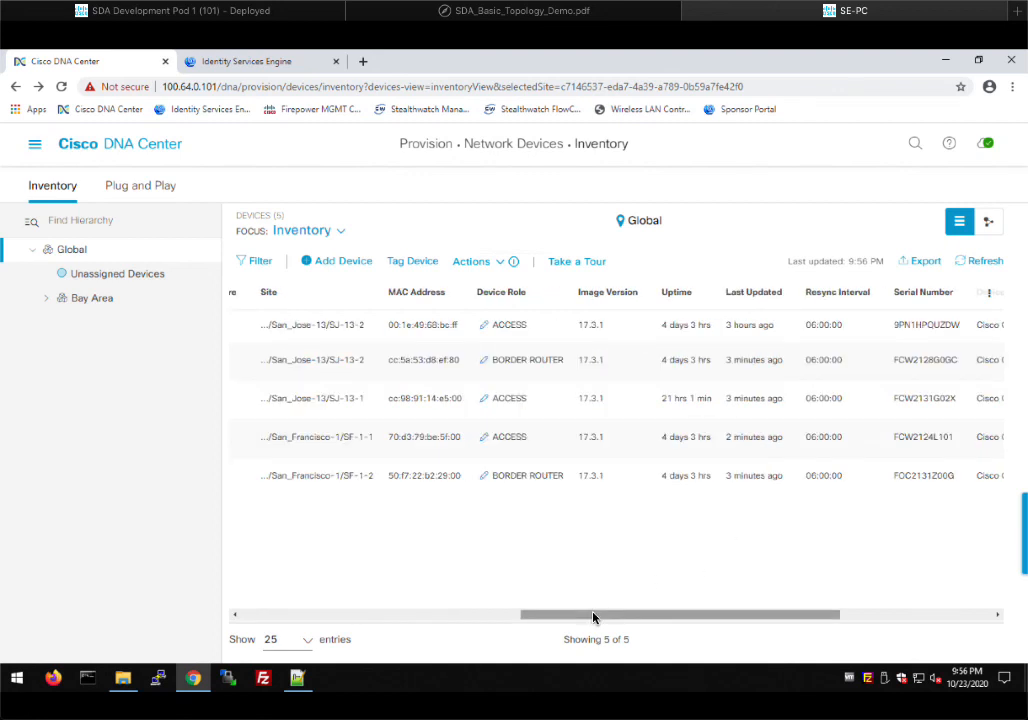
pyautogui.click(246, 617)
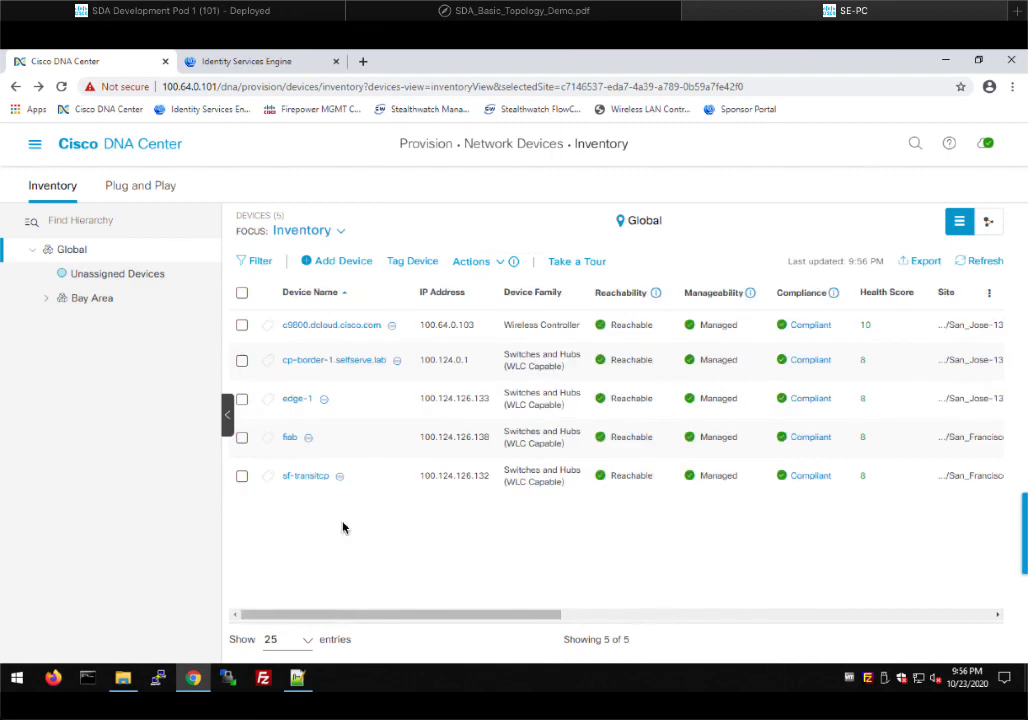
pyautogui.click(262, 62)
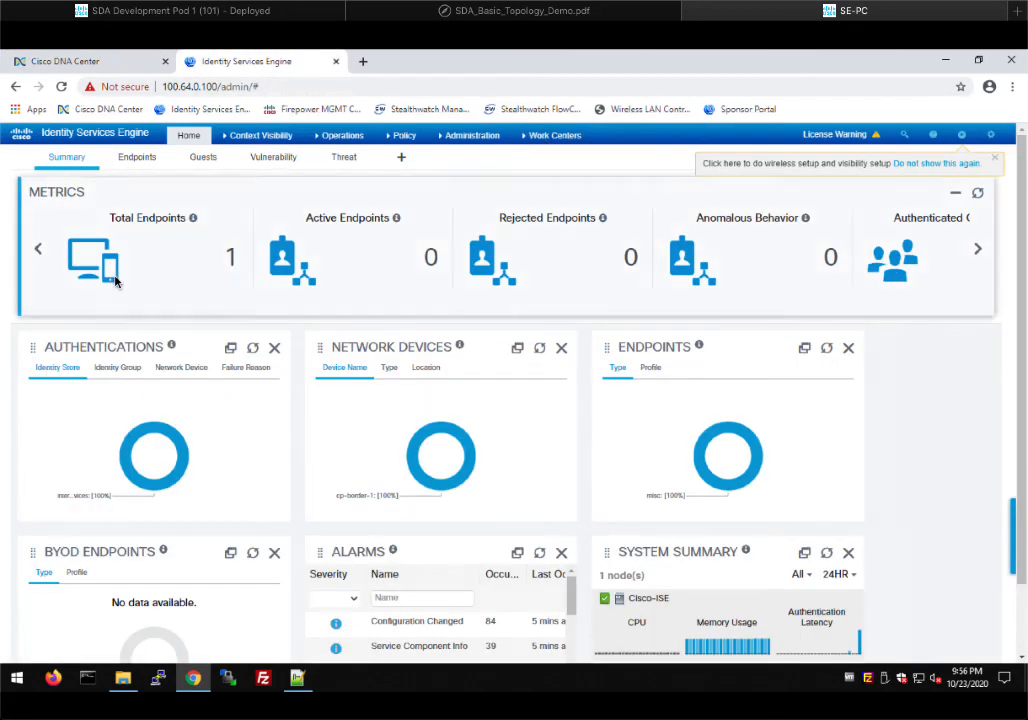
# Show the Device Administration Network Devices list with cp-border-1, edge-1, fiab and sf-transitcp
pyautogui.click(545, 138)
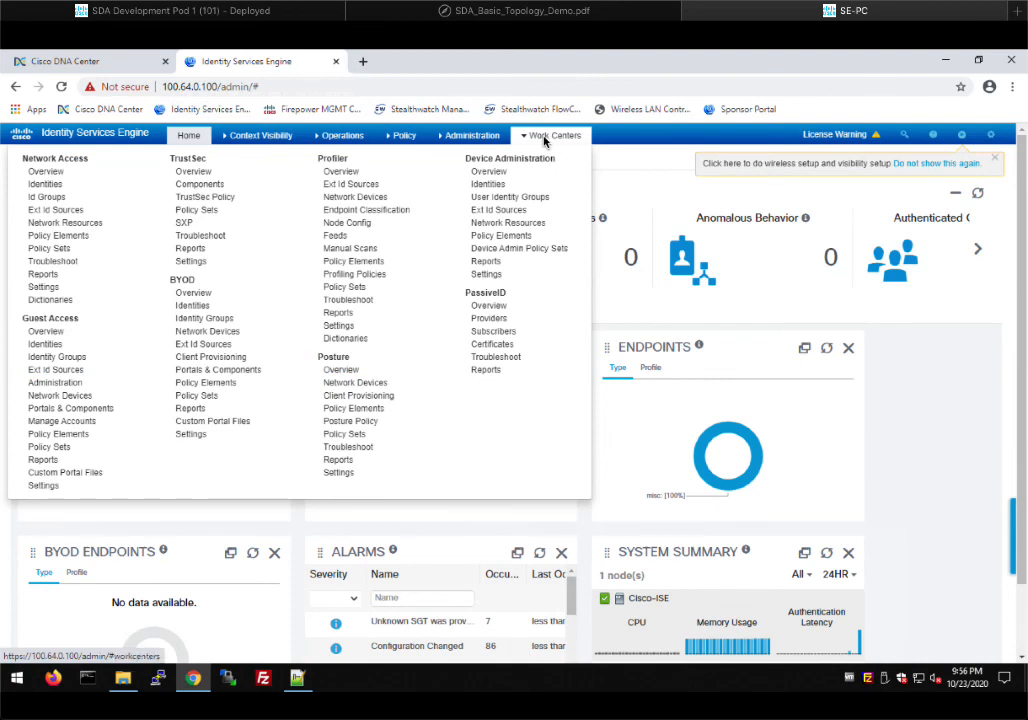
pyautogui.click(505, 224)
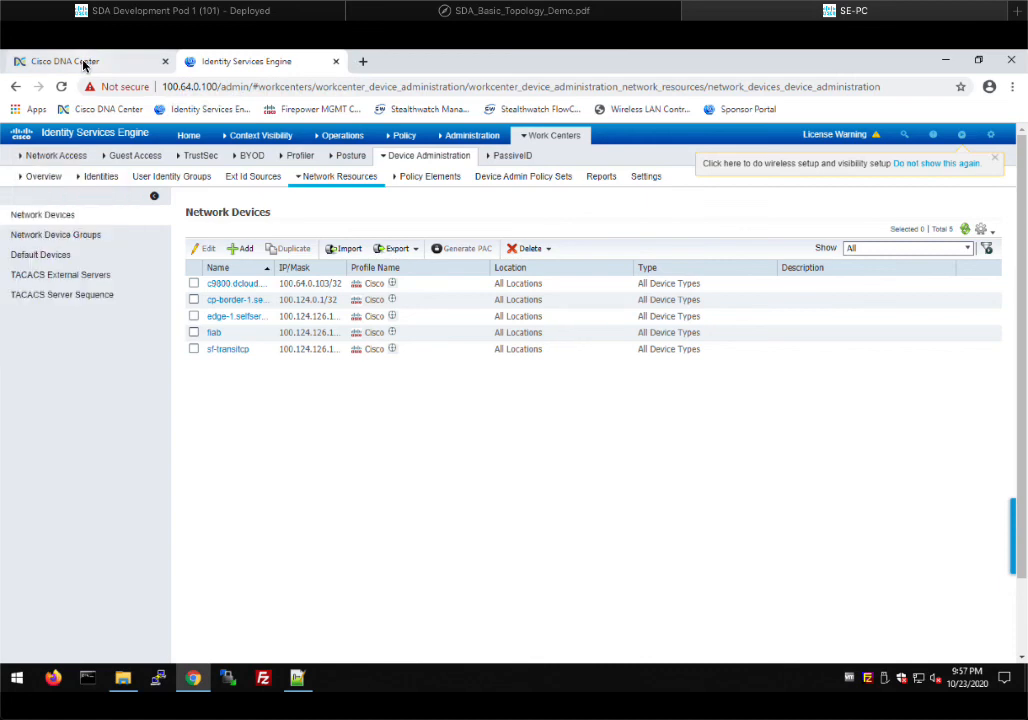
# Go back to the Cisco DNA Center inventory listing five reachable, managed, compliant devices
pyautogui.hotkey('ctrl', 'Tab')
pyautogui.click(978, 260)
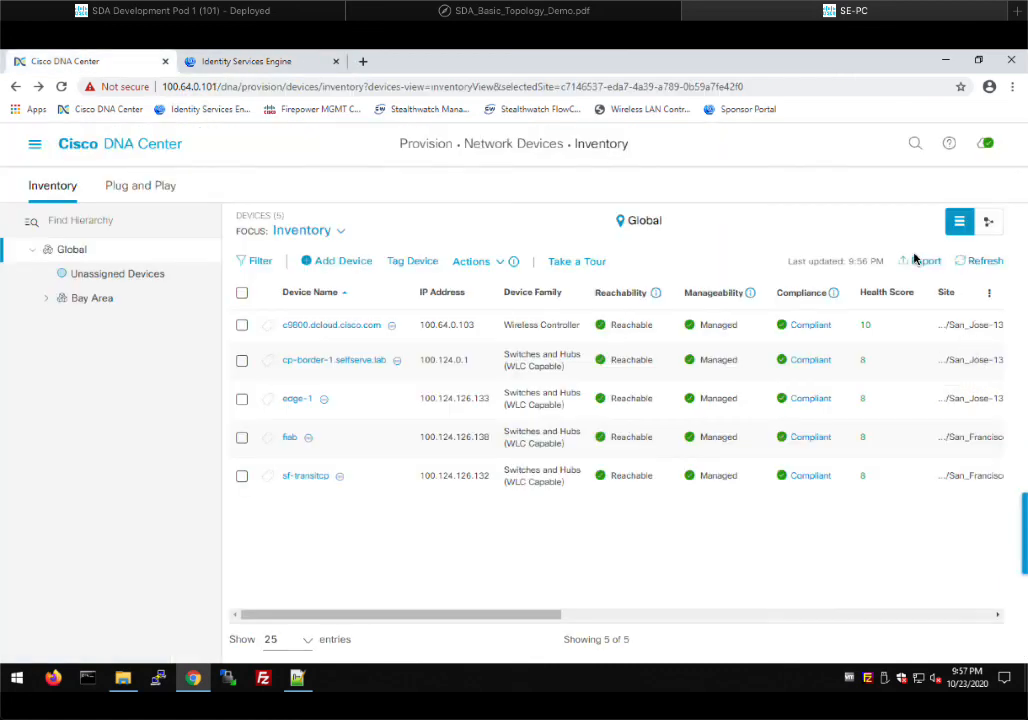